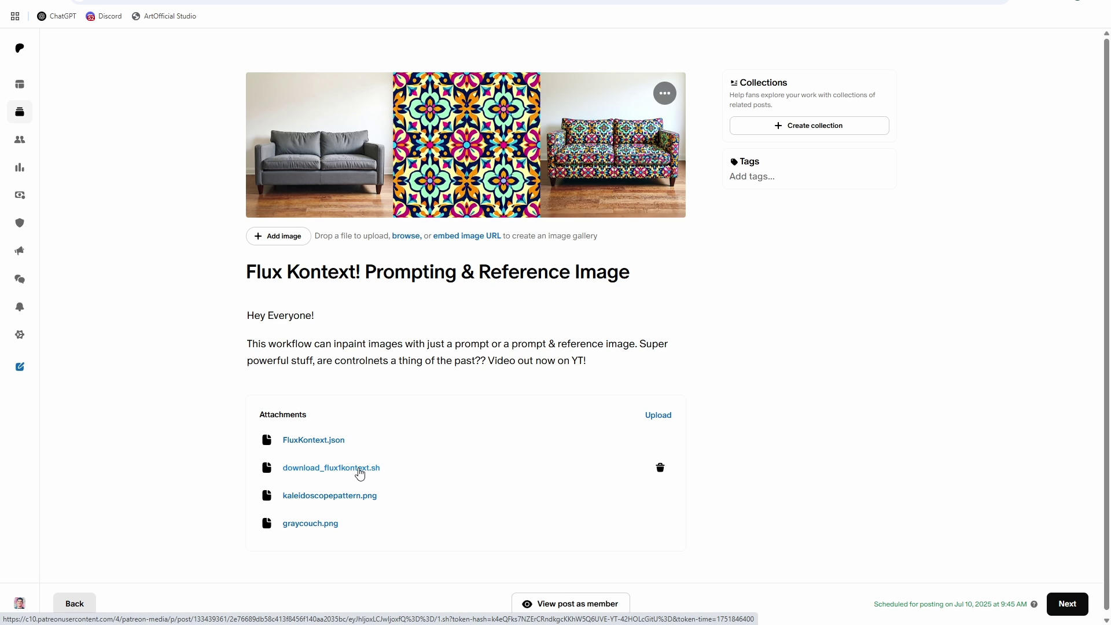
# - Download the download_flux1kontext.sh attachment from the Patreon post and open it in VS Code
pyautogui.click(359, 472)
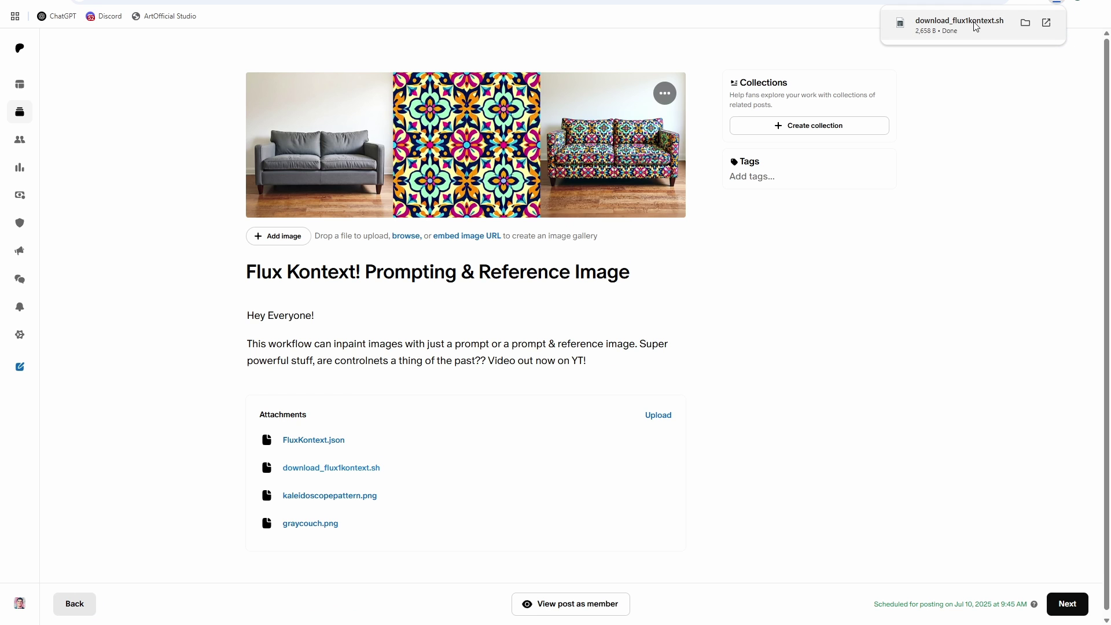
pyautogui.click(1024, 24)
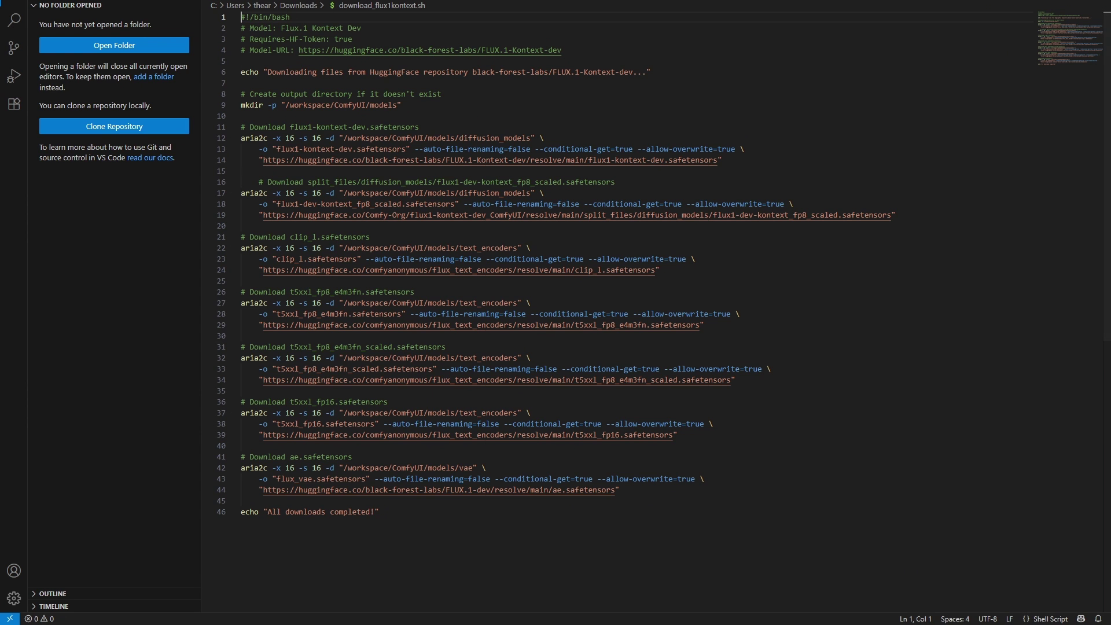
pyautogui.hotkey('alt', 'Tab')
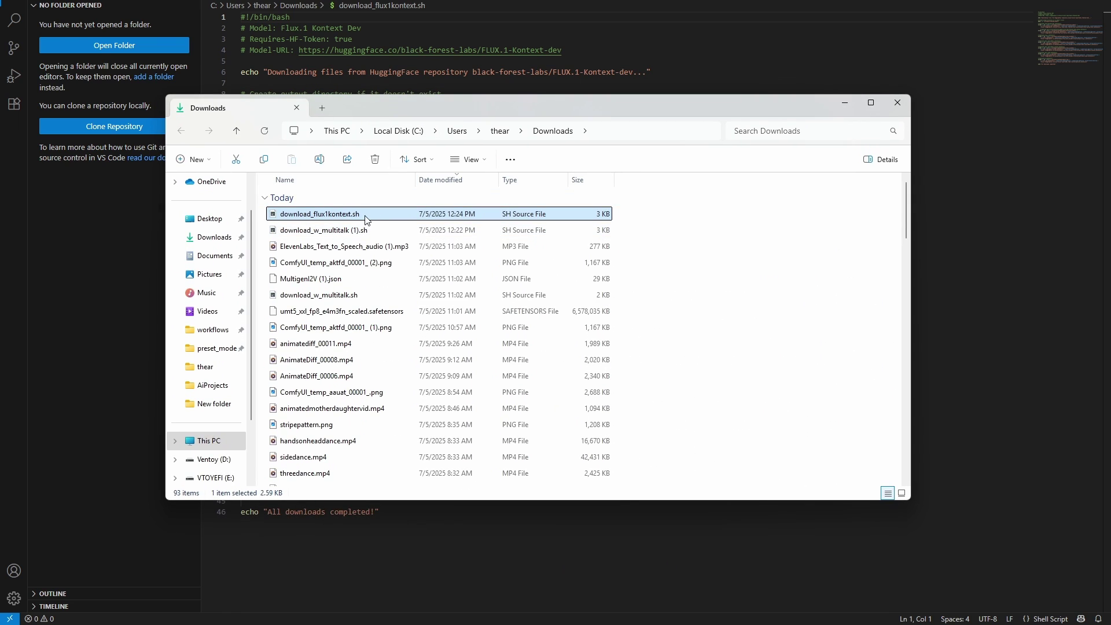
pyautogui.doubleClick(313, 225)
pyautogui.click(897, 103)
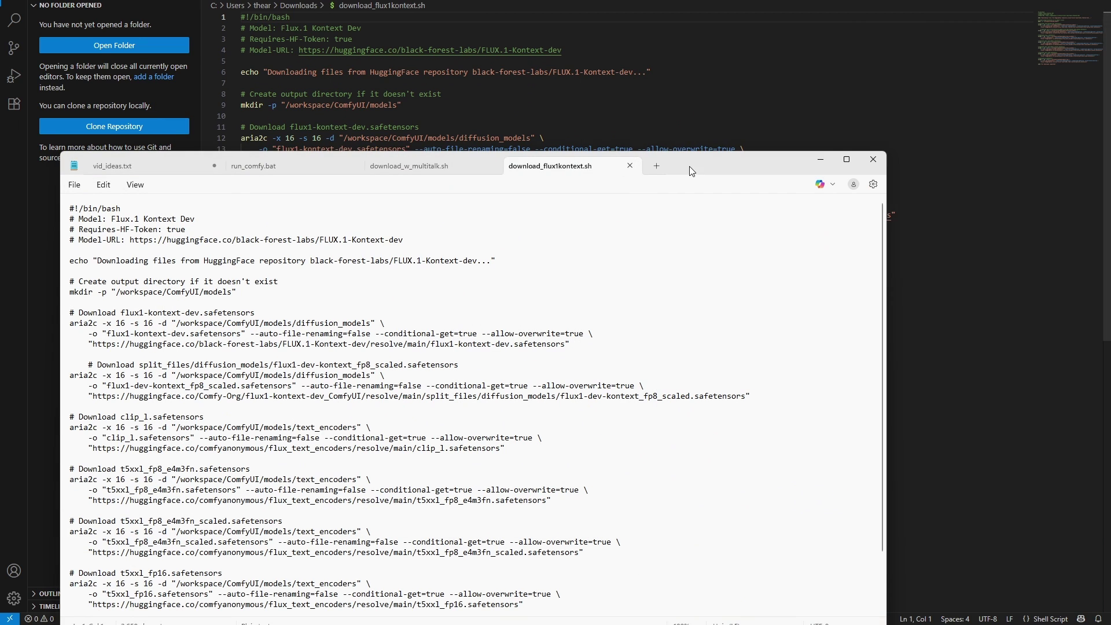
pyautogui.moveTo(723, 165); pyautogui.dragTo(771, 341)
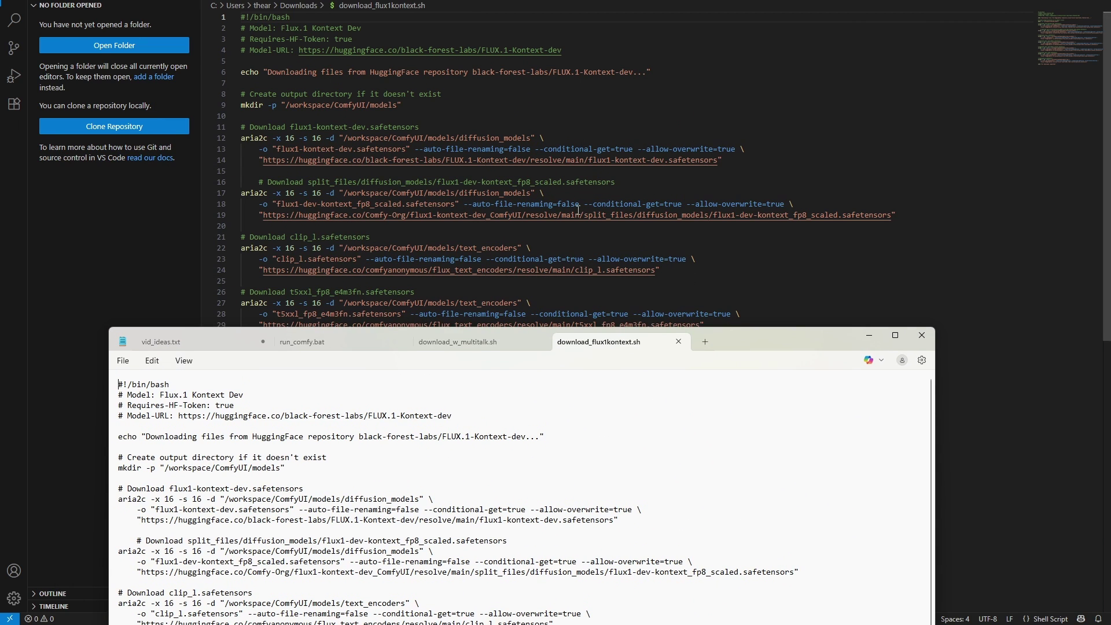
pyautogui.click(378, 519)
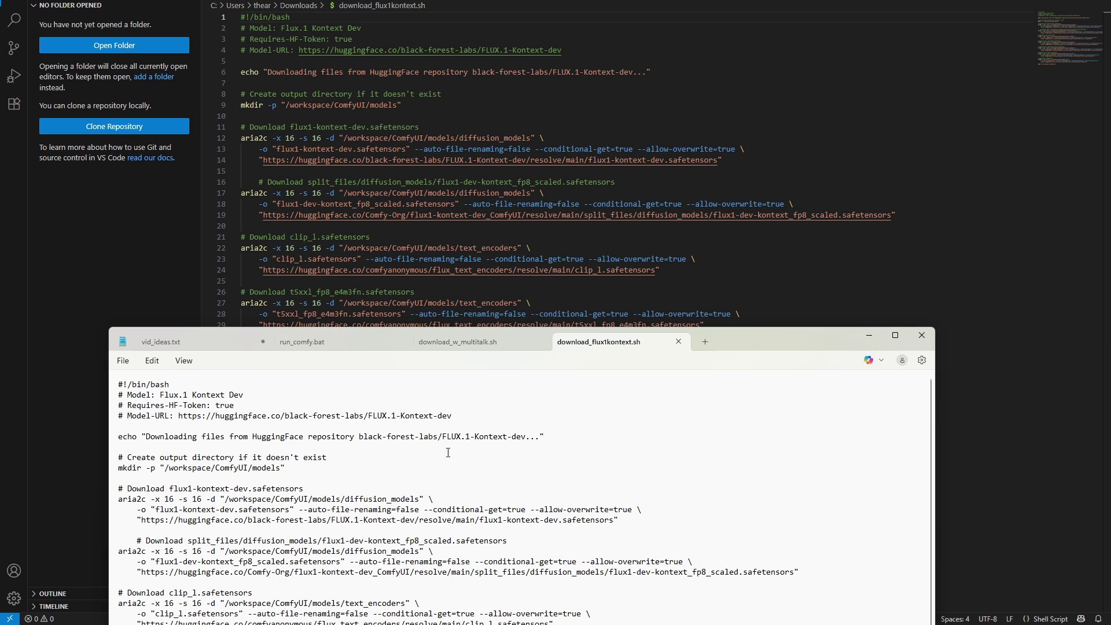
pyautogui.click(539, 128)
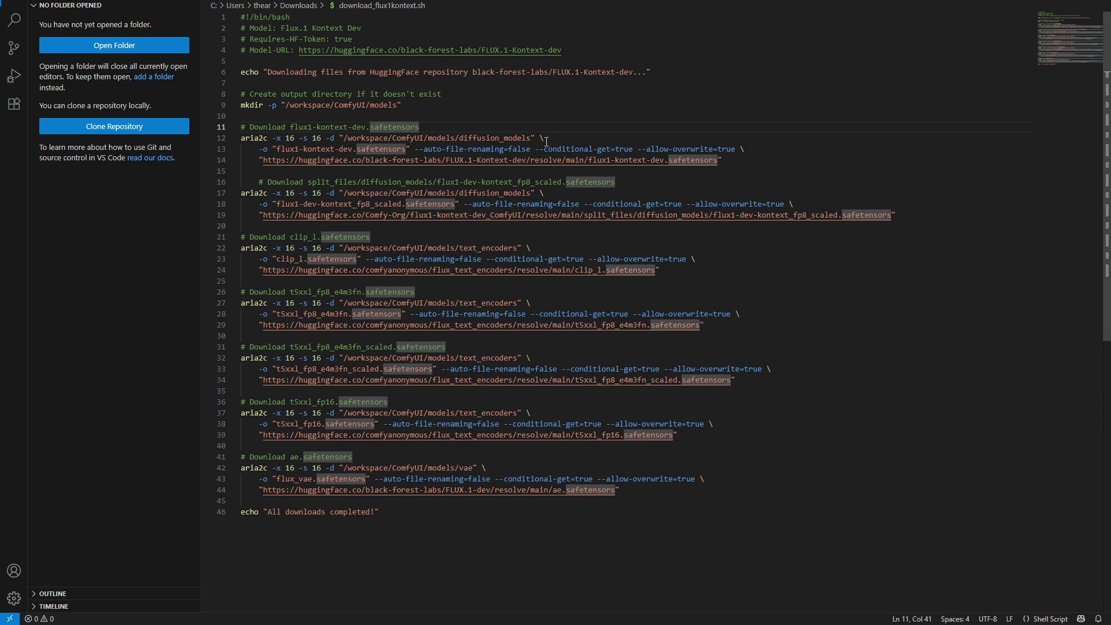
pyautogui.hotkey('alt', 'Tab')
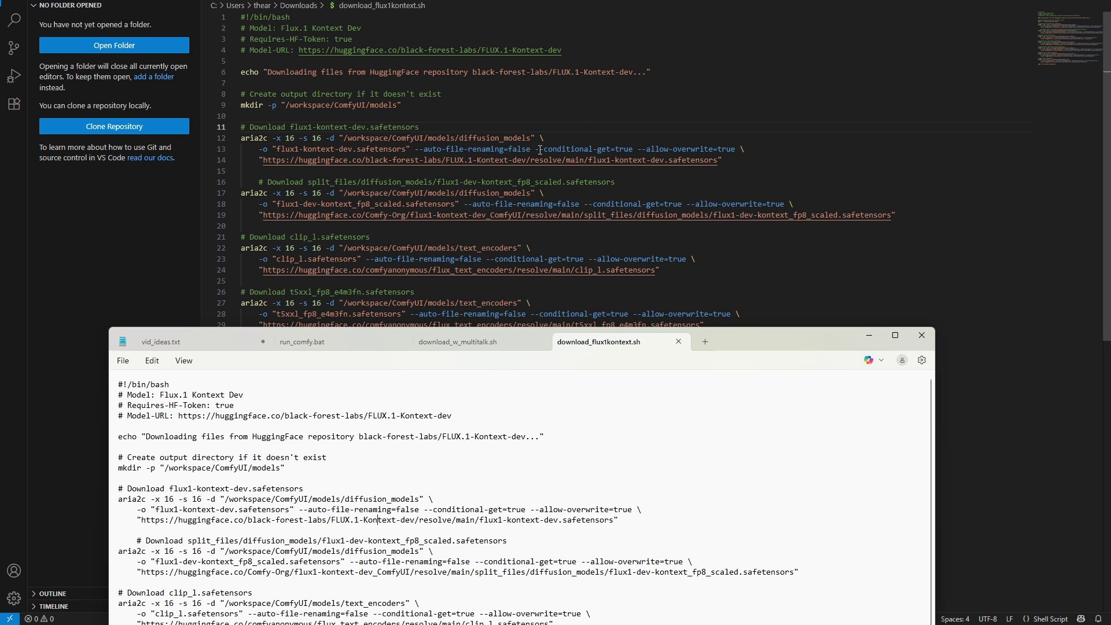
pyautogui.click(564, 126)
pyautogui.click(574, 149)
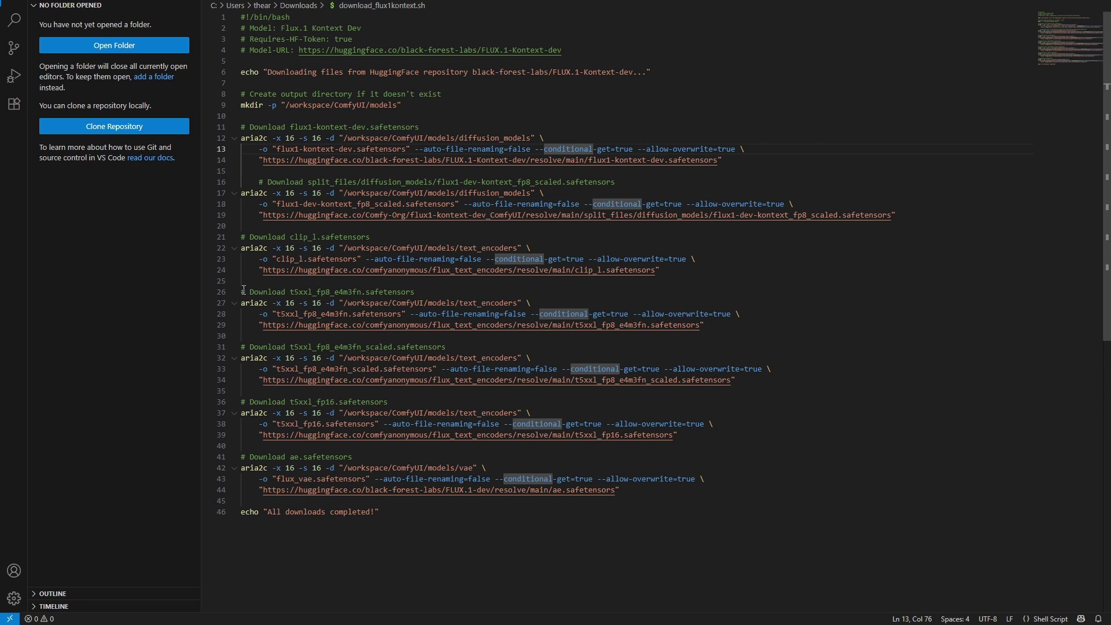
pyautogui.moveTo(241, 291); pyautogui.dragTo(695, 435)
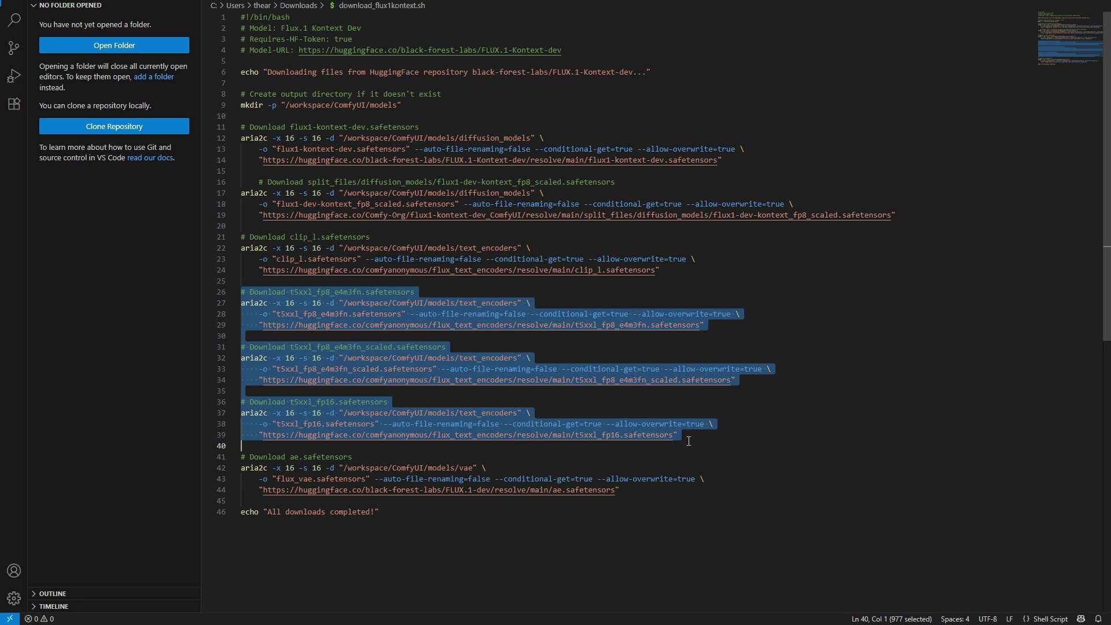
pyautogui.click(609, 434)
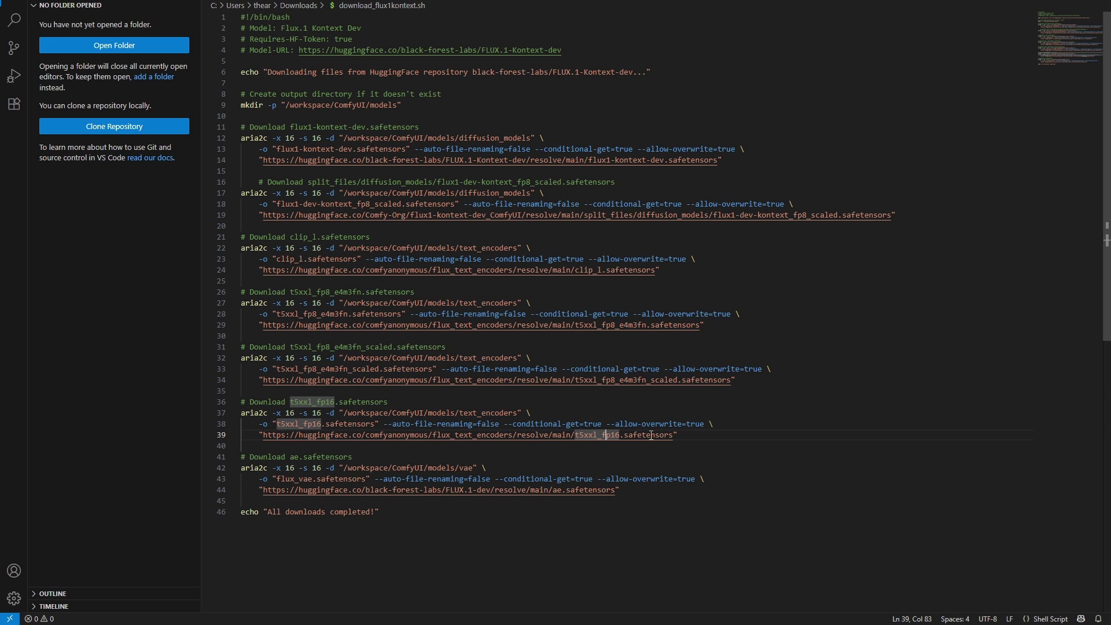
pyautogui.moveTo(676, 435); pyautogui.dragTo(579, 438)
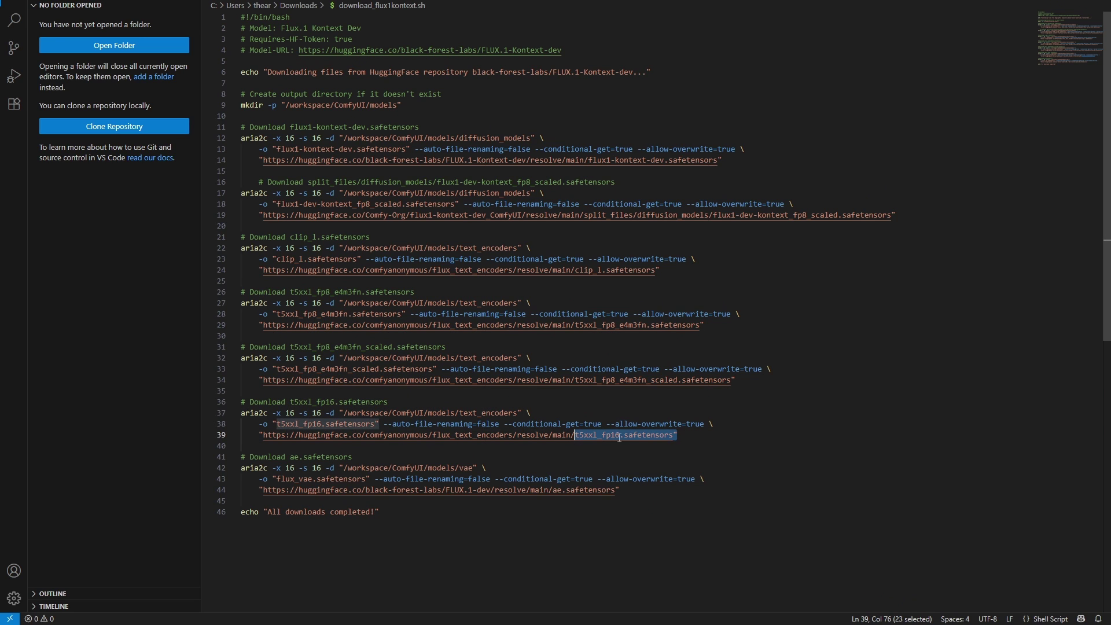
pyautogui.click(641, 434)
pyautogui.moveTo(746, 380); pyautogui.dragTo(233, 352)
pyautogui.click(672, 369)
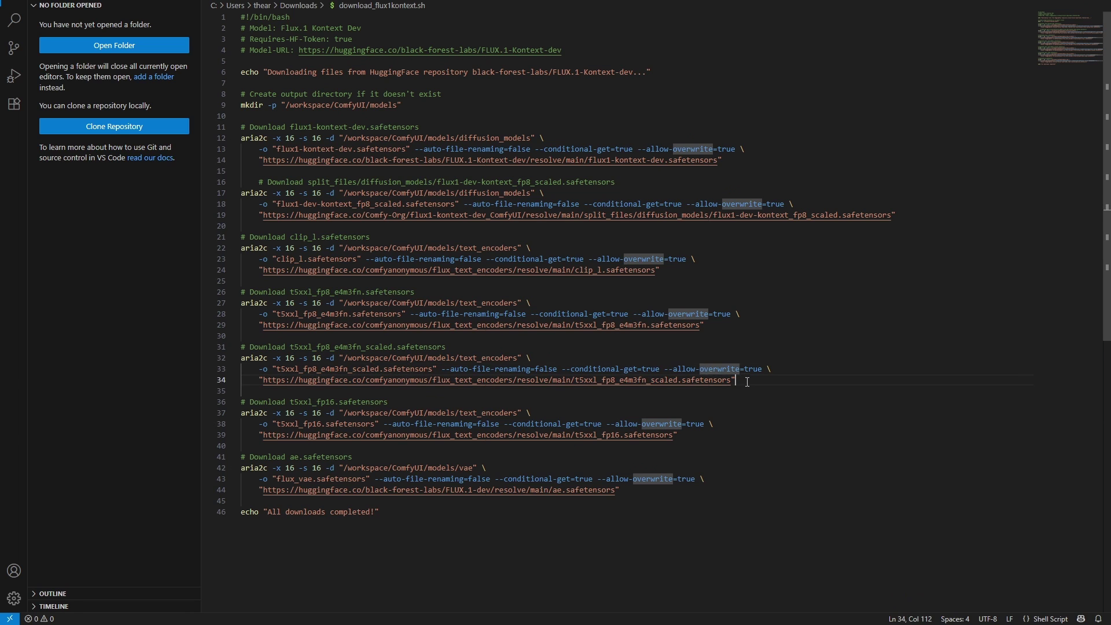
pyautogui.moveTo(740, 380); pyautogui.dragTo(225, 359)
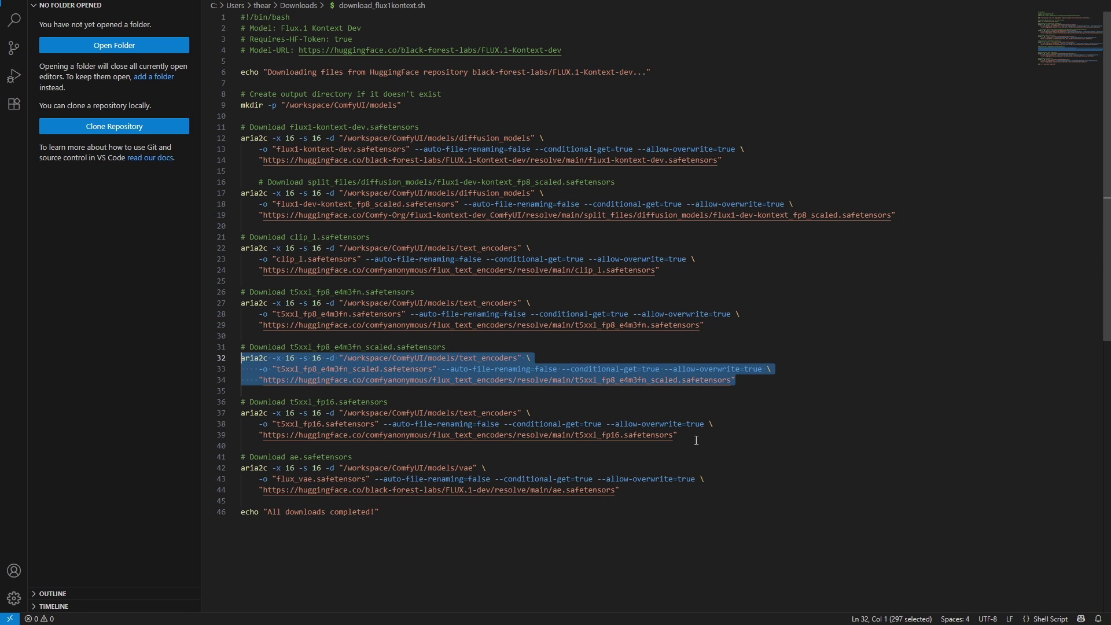
pyautogui.moveTo(693, 437); pyautogui.dragTo(244, 408)
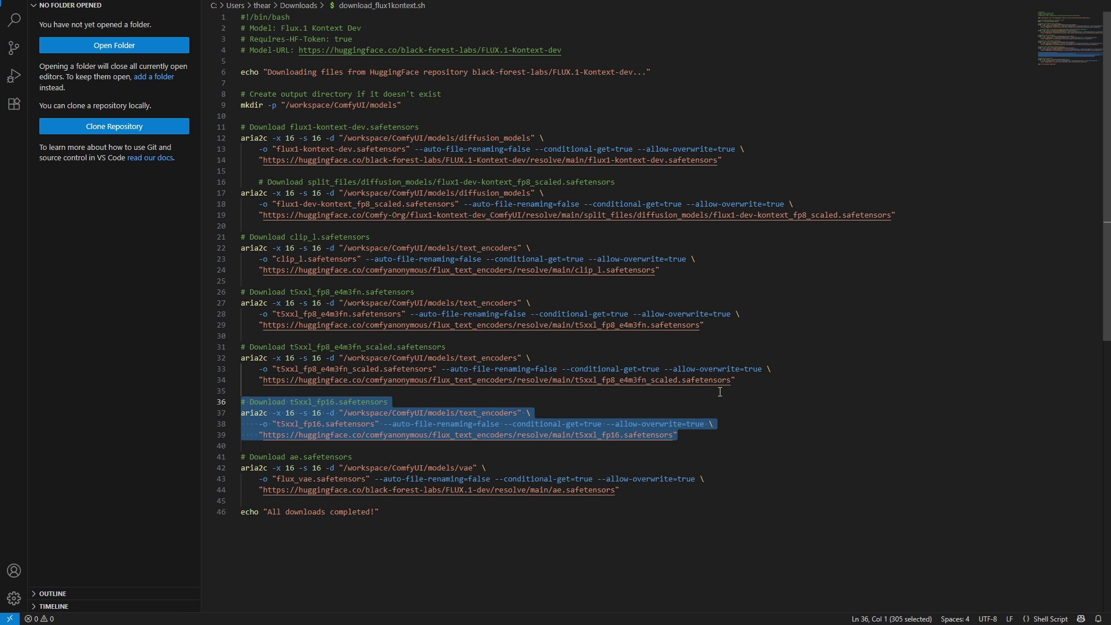
pyautogui.click(679, 379)
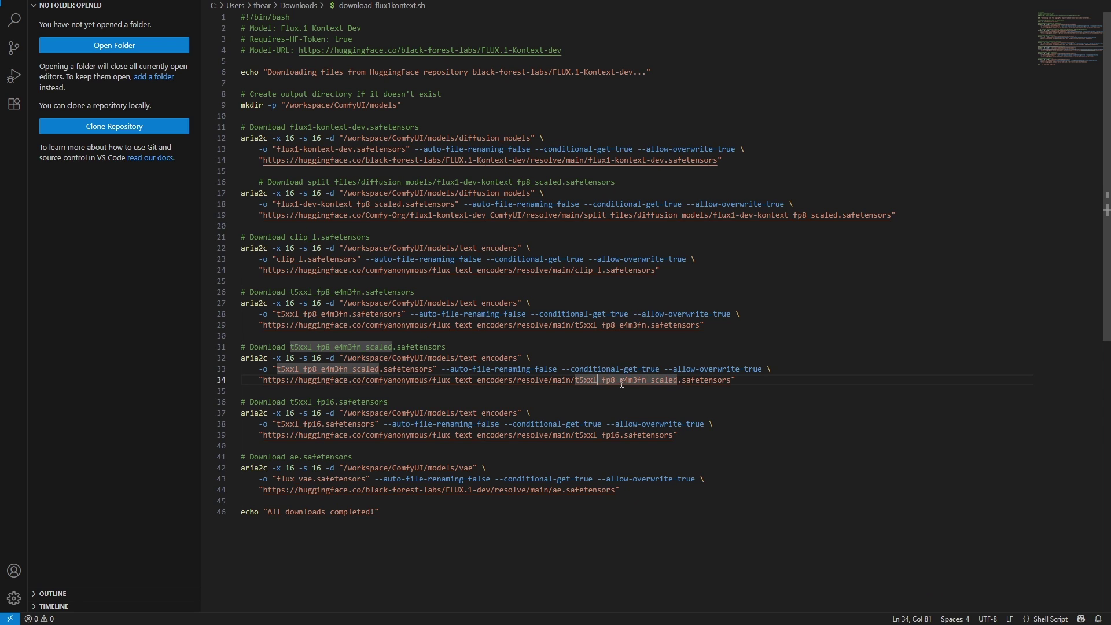
pyautogui.moveTo(704, 325); pyautogui.dragTo(223, 322)
pyautogui.click(735, 337)
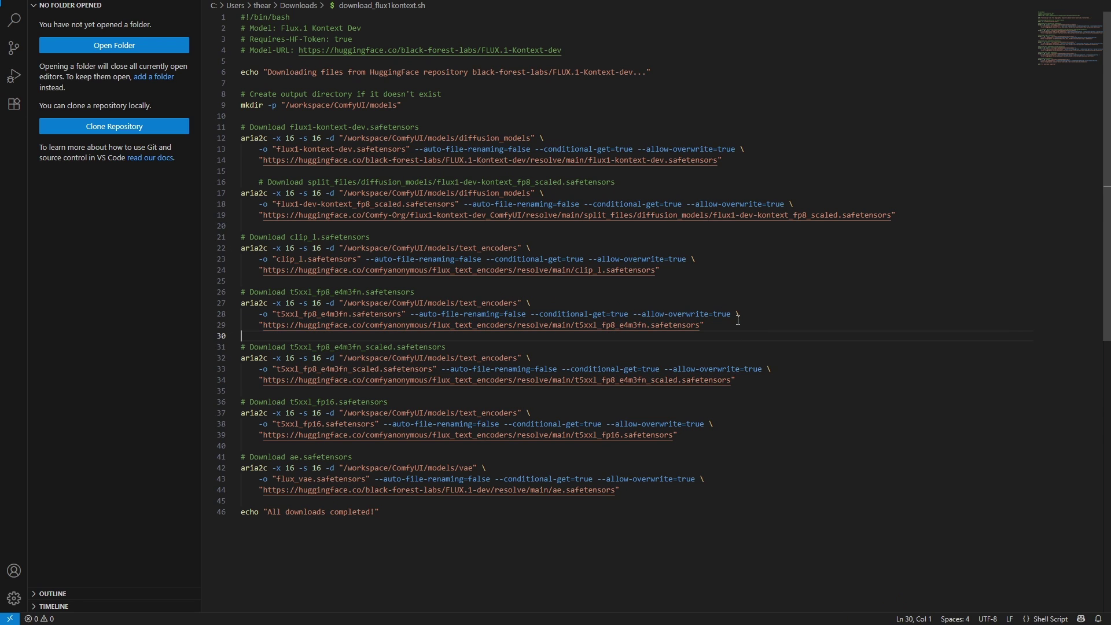
pyautogui.moveTo(720, 443); pyautogui.dragTo(219, 348)
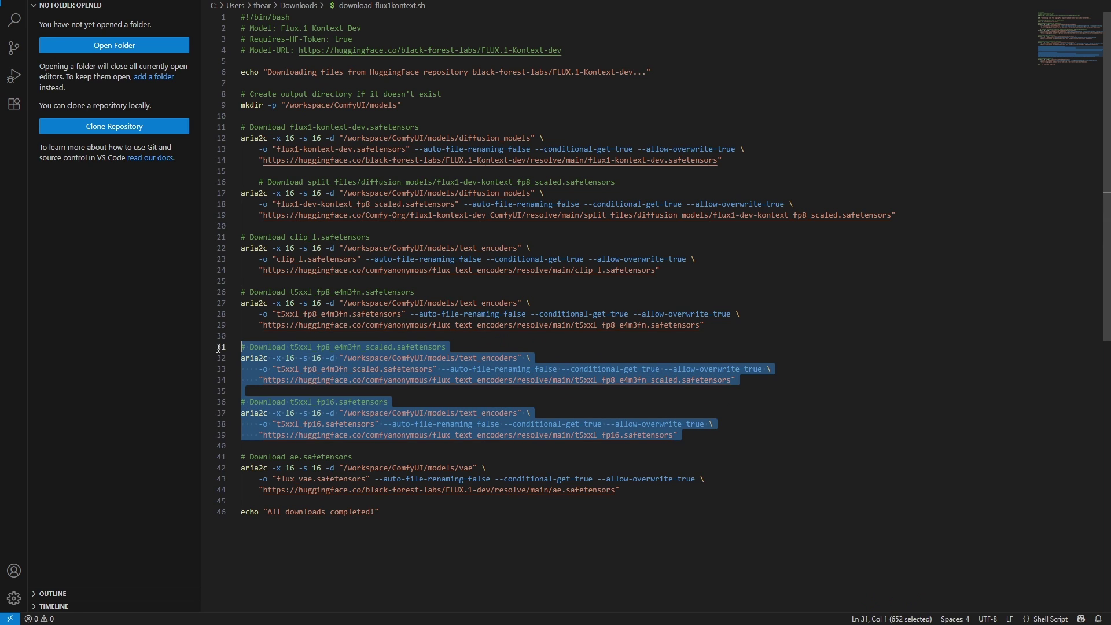
pyautogui.moveTo(730, 326); pyautogui.dragTo(233, 295)
# - Check in the script that flux1-kontext-dev.safetensors downloads into the diffusion_models folder
pyautogui.click(385, 302)
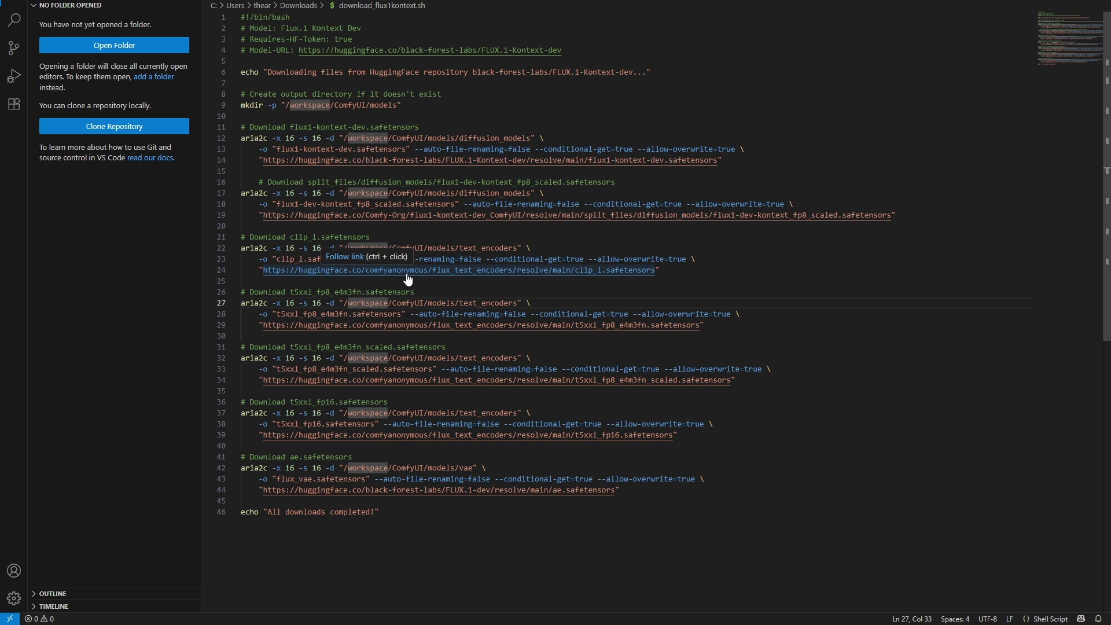
pyautogui.click(341, 149)
pyautogui.click(677, 160)
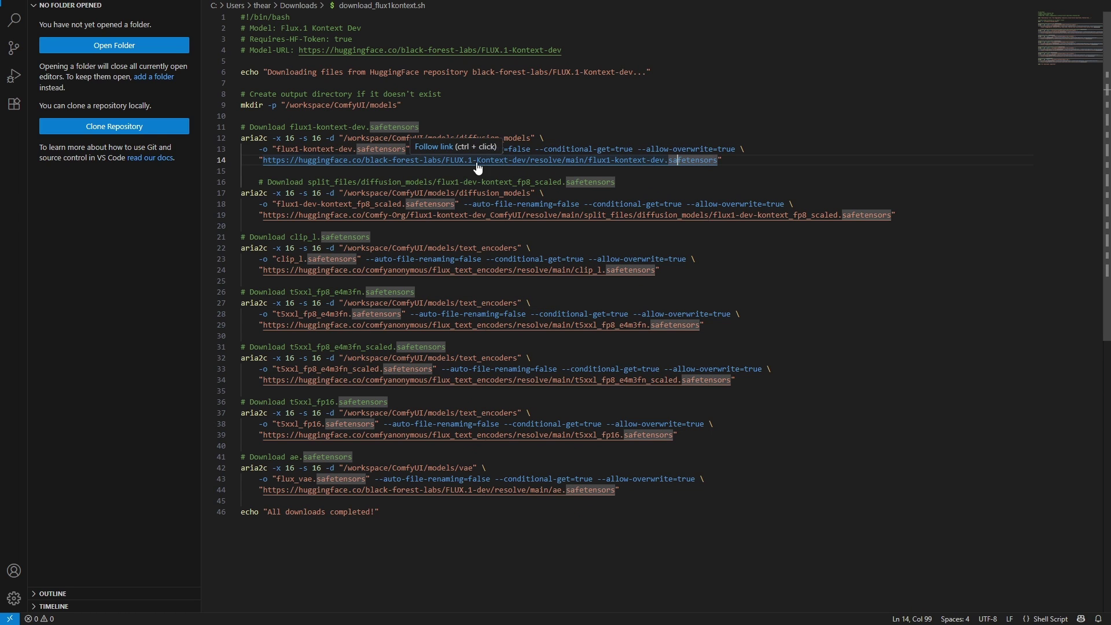
pyautogui.click(490, 149)
pyautogui.moveTo(407, 152); pyautogui.dragTo(278, 151)
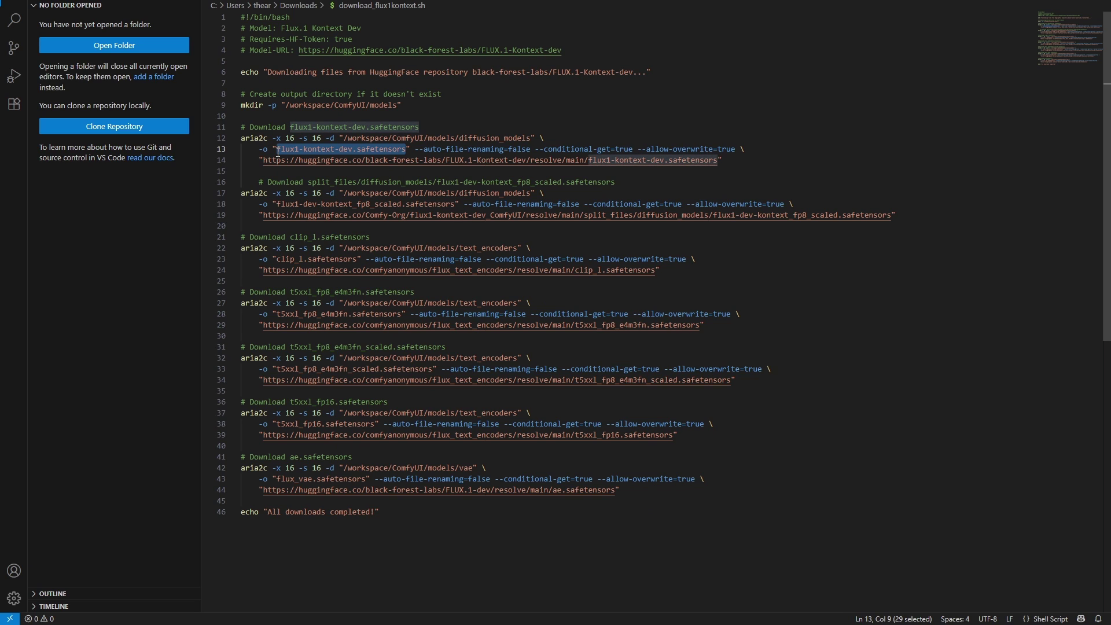
pyautogui.click(473, 139)
pyautogui.moveTo(392, 138); pyautogui.dragTo(531, 137)
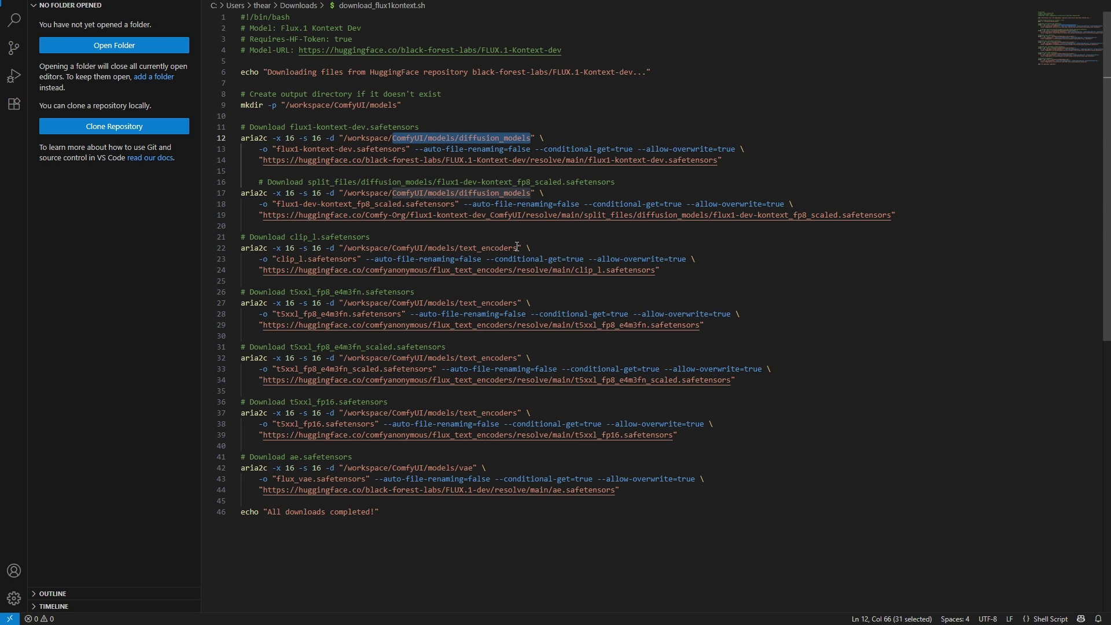
# - Find the text_encoders path on line 22 and clip_l.safetensors on line 23
pyautogui.moveTo(517, 249); pyautogui.dragTo(393, 250)
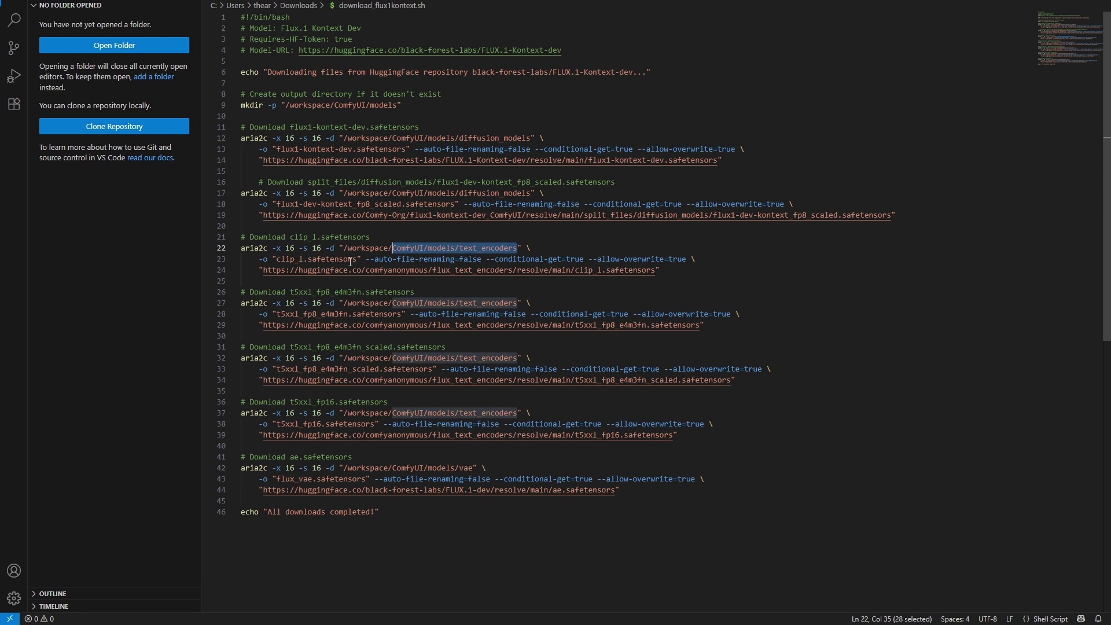
pyautogui.click(520, 434)
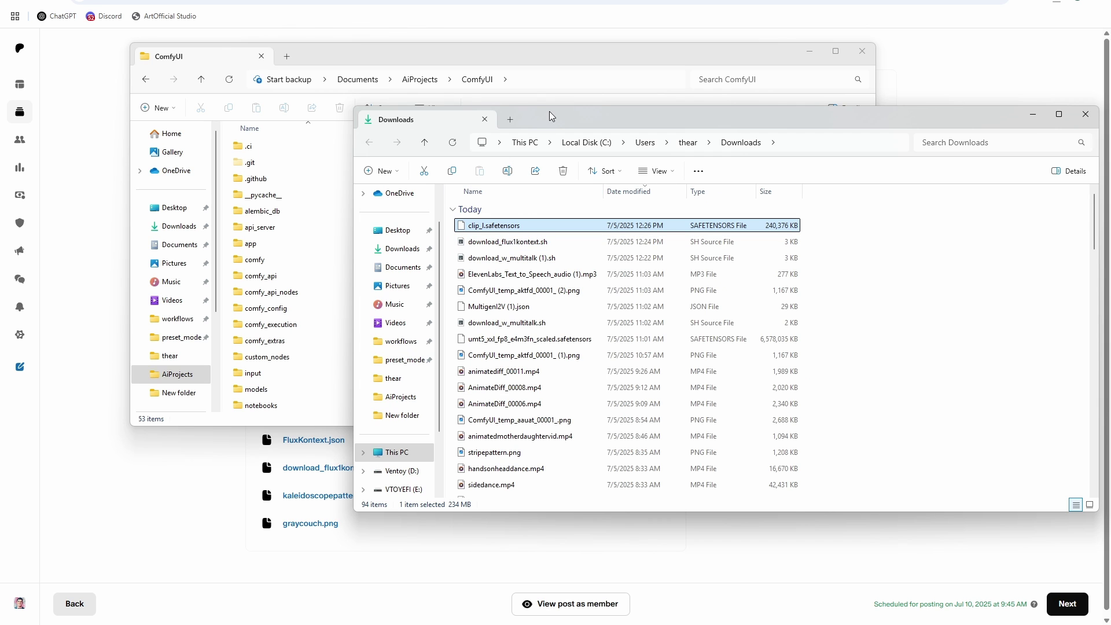
pyautogui.moveTo(550, 111); pyautogui.dragTo(527, 161)
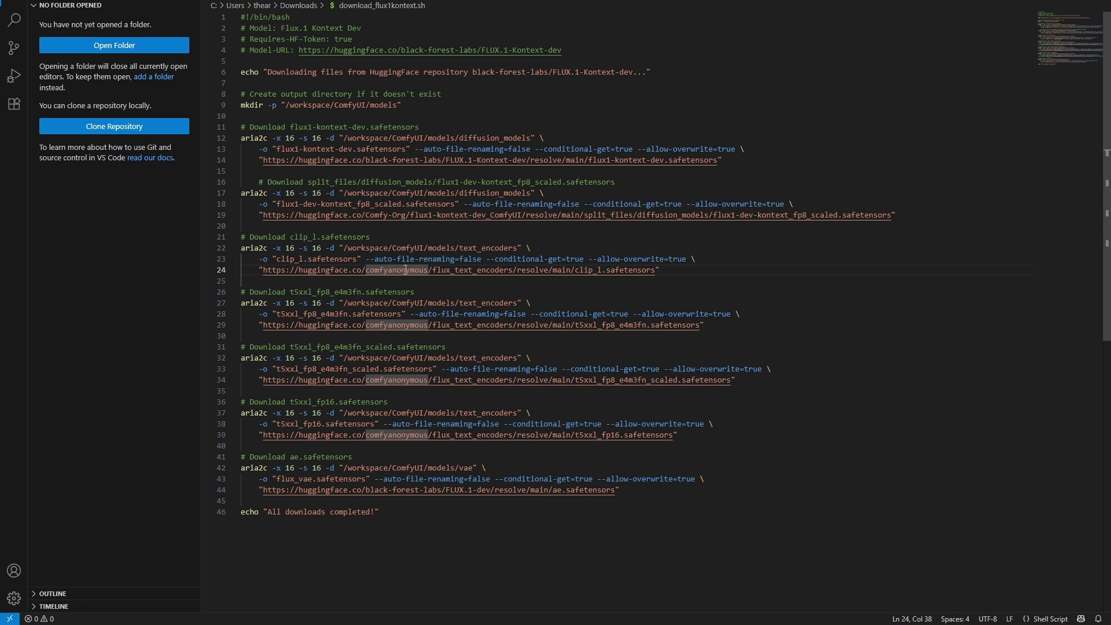
pyautogui.moveTo(393, 247); pyautogui.dragTo(517, 249)
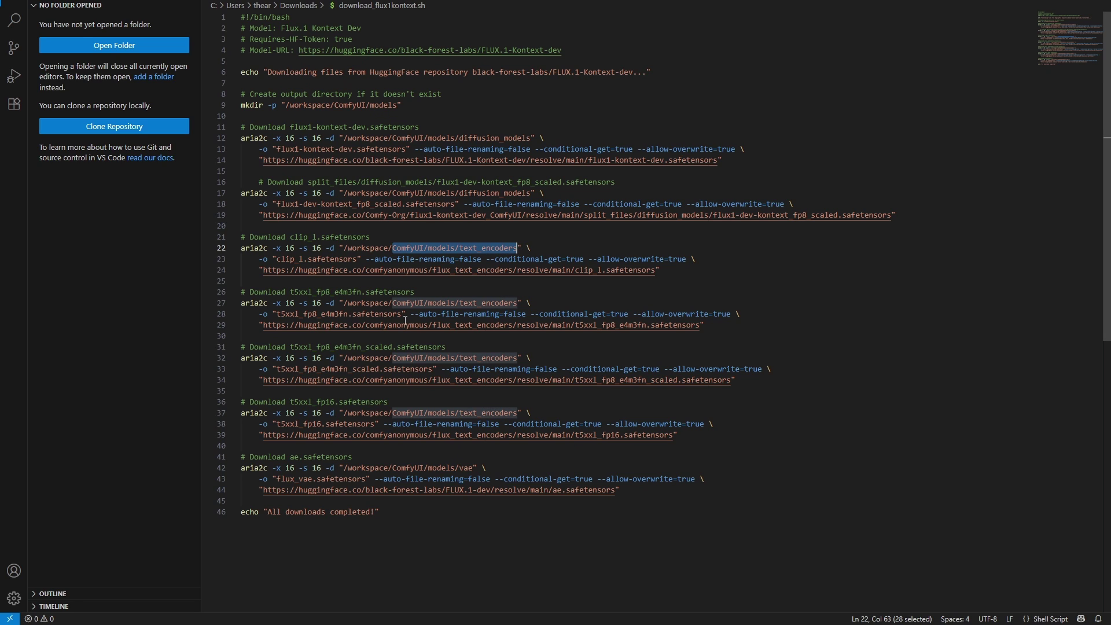
pyautogui.moveTo(356, 260); pyautogui.dragTo(276, 260)
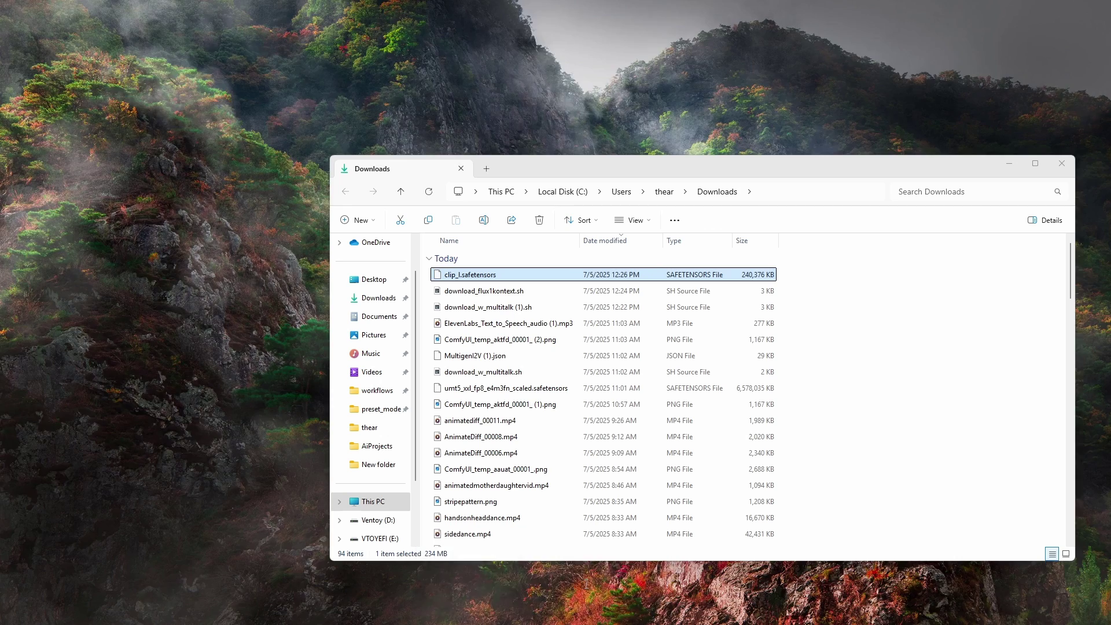
# - Open the ComfyUI > models > text_encoders folder in File Explorer
pyautogui.click(544, 572)
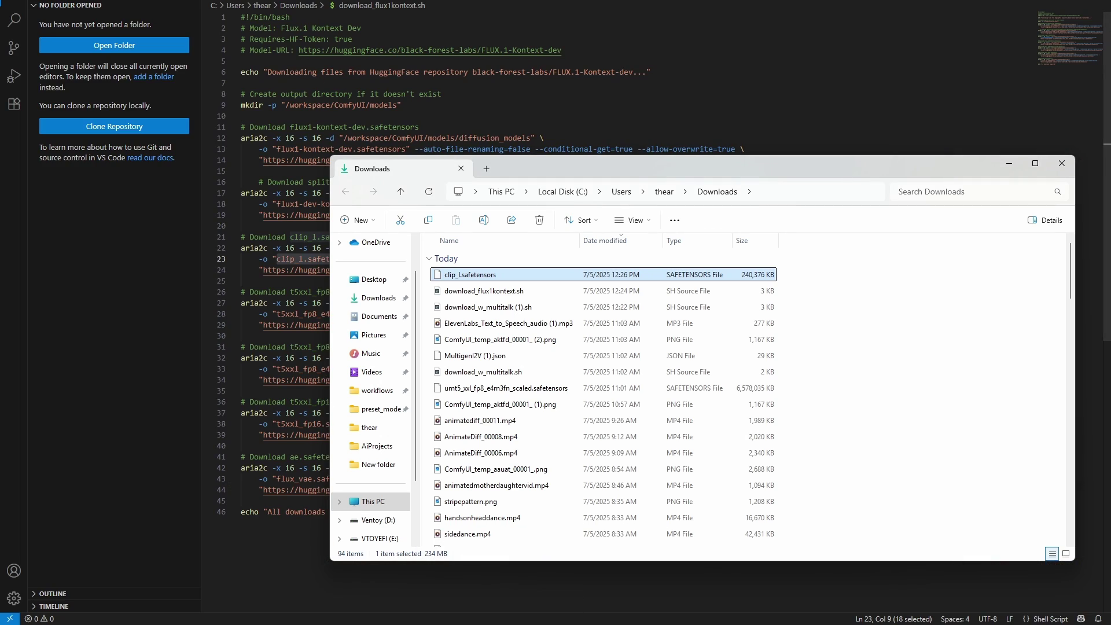
pyautogui.click(488, 575)
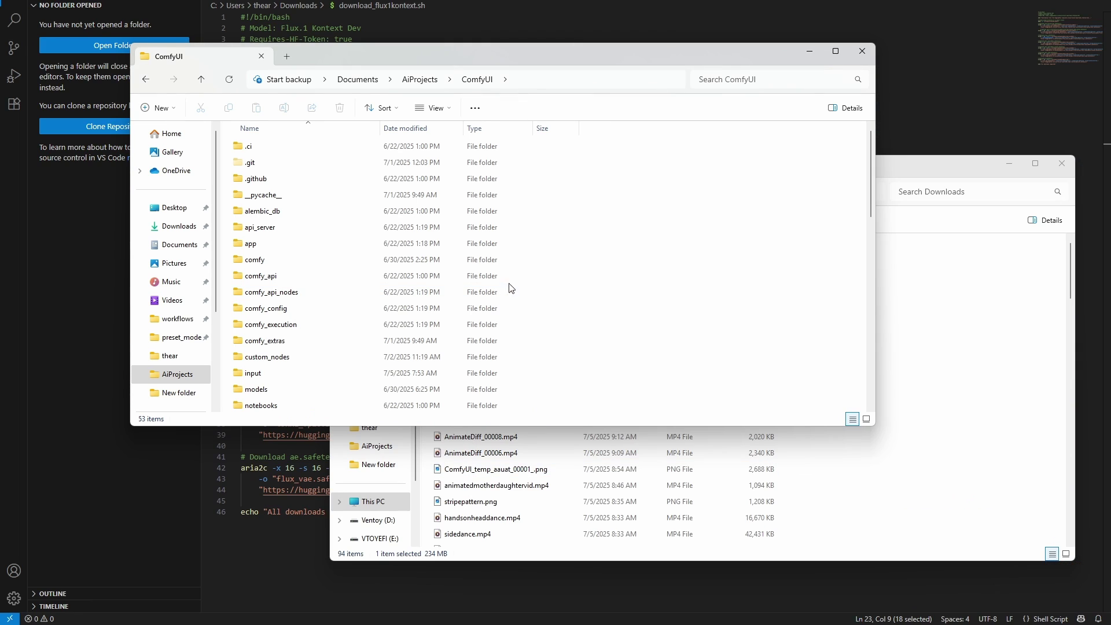
pyautogui.click(989, 171)
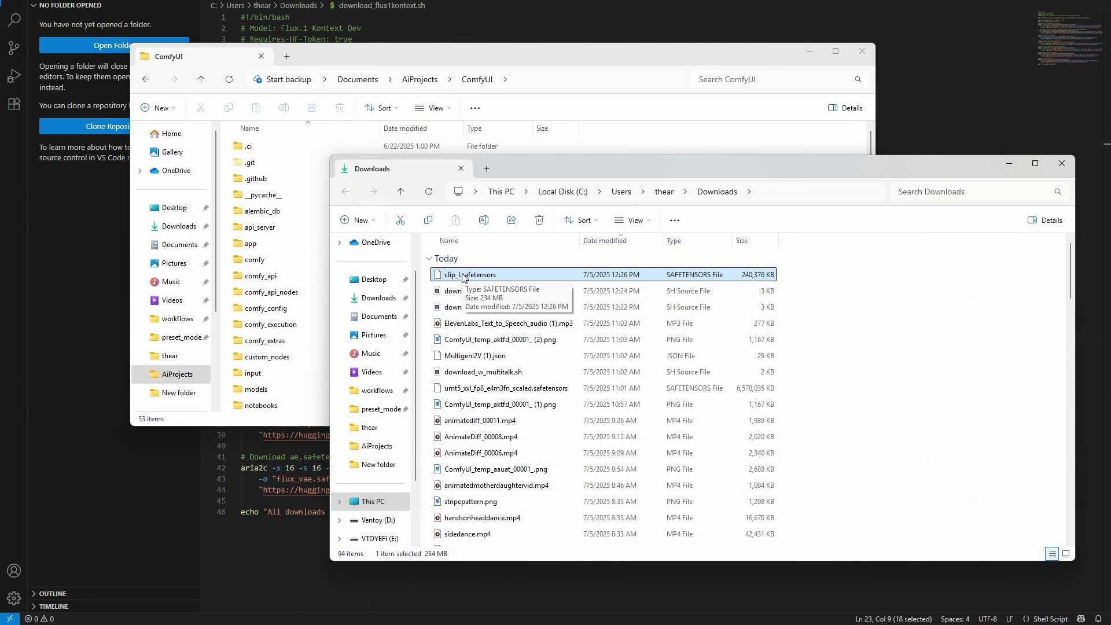
pyautogui.moveTo(516, 168); pyautogui.dragTo(542, 255)
pyautogui.scroll(-2, 260, 312)
pyautogui.doubleClick(263, 311)
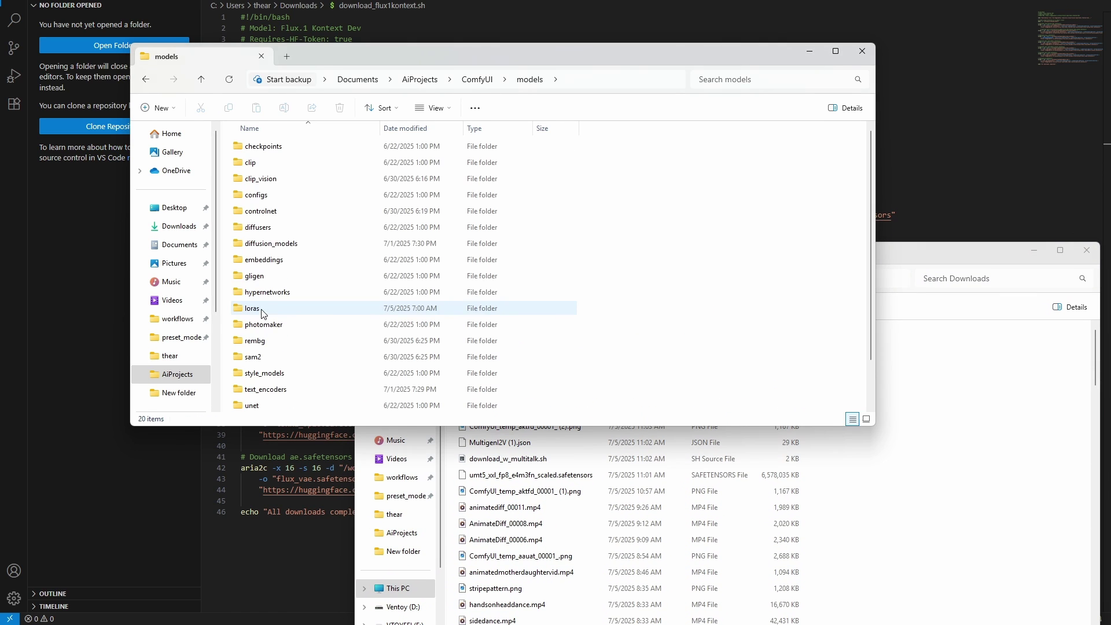
pyautogui.scroll(-1, 275, 324)
pyautogui.doubleClick(278, 355)
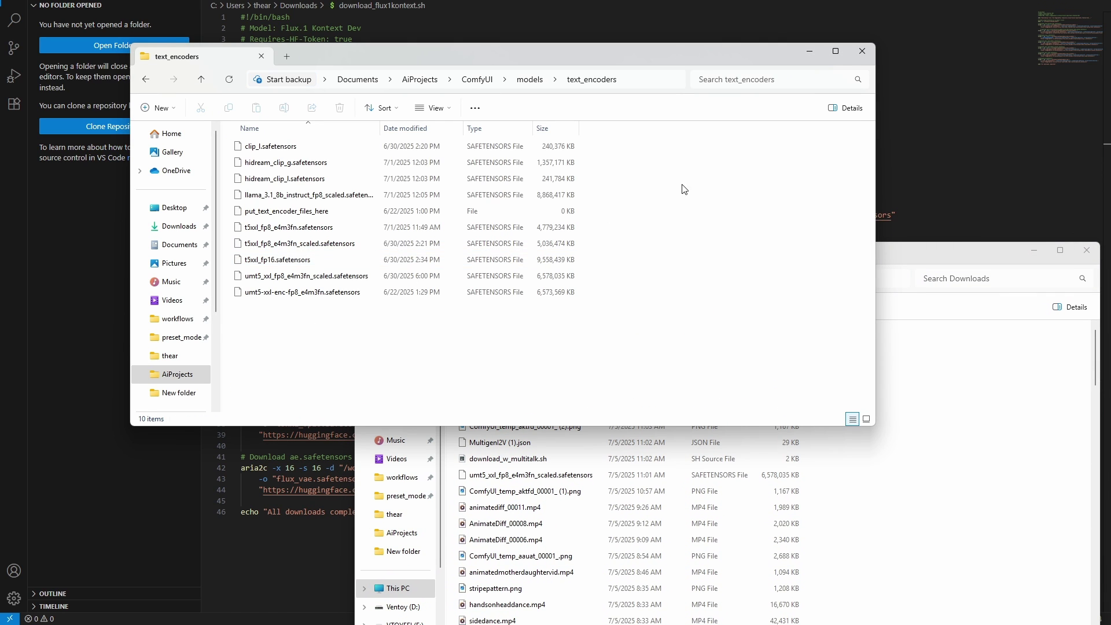
# - Try moving clip_l.safetensors from Downloads into text_encoders, then cancel since it already exists
pyautogui.click(882, 257)
pyautogui.moveTo(495, 361); pyautogui.dragTo(289, 331)
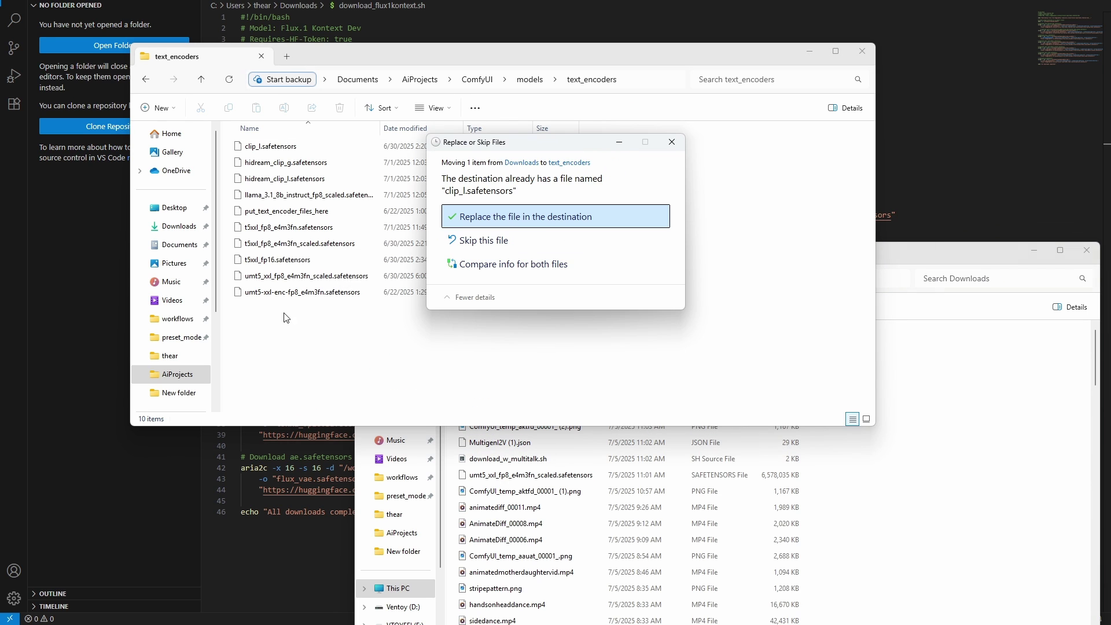
pyautogui.click(671, 142)
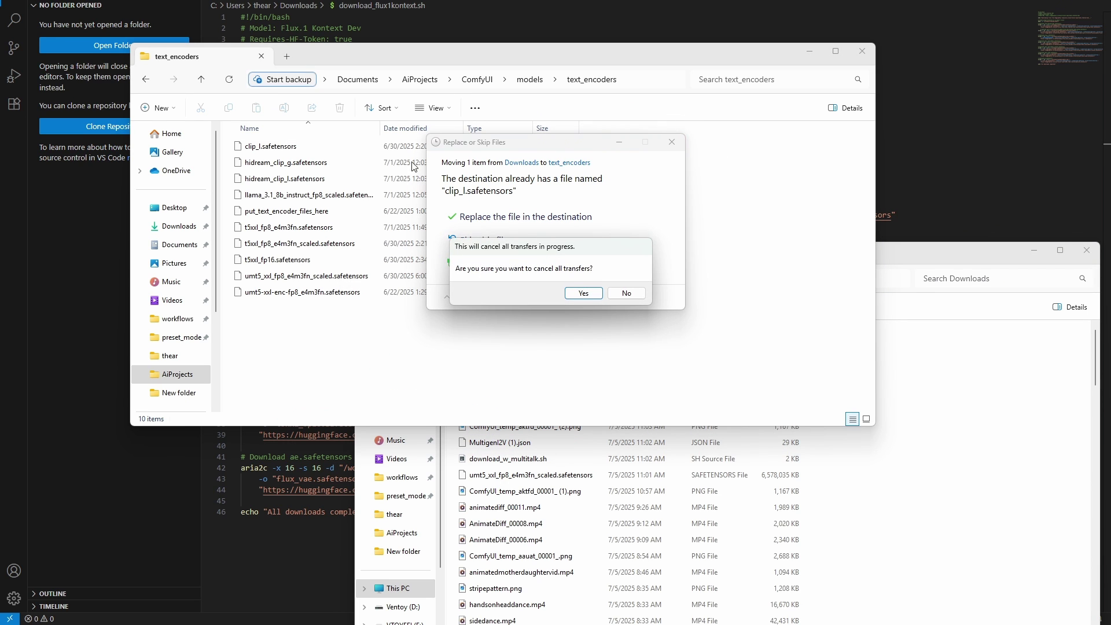
pyautogui.click(582, 293)
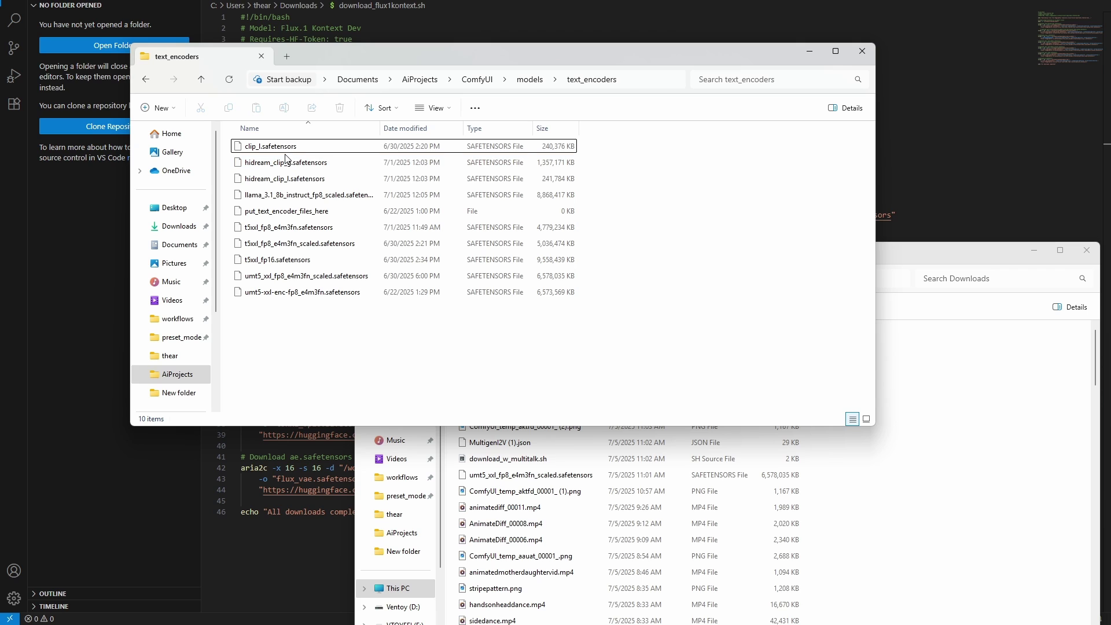
# - Review the remaining download commands and download the FluxKontext.json workflow attachment
pyautogui.hotkey('alt', 'Tab')
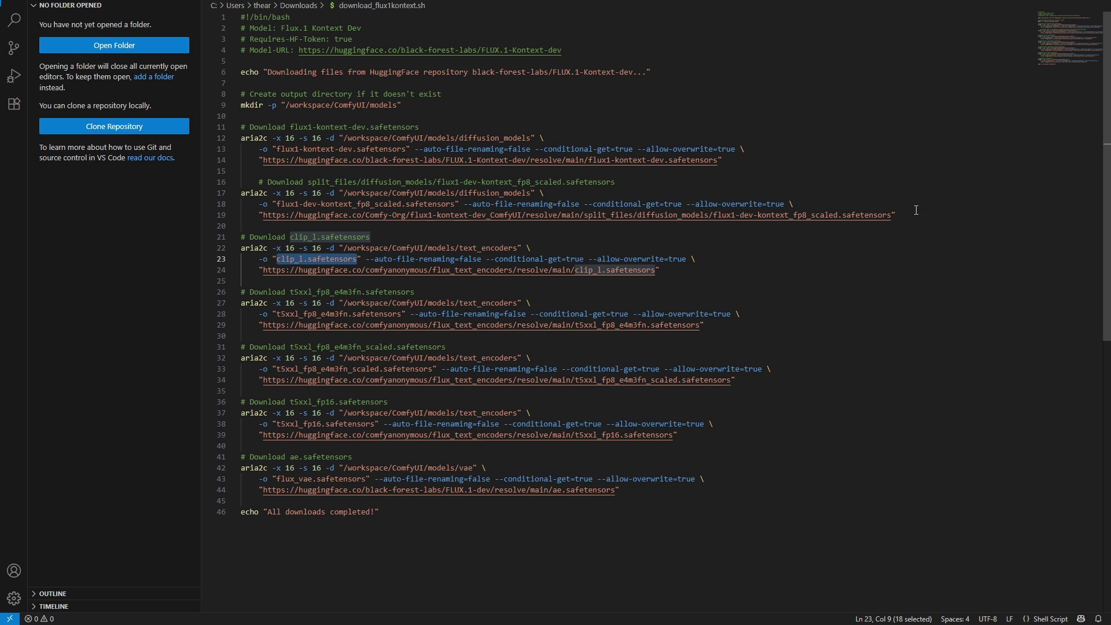
pyautogui.moveTo(650, 512); pyautogui.dragTo(529, 359)
pyautogui.click(560, 342)
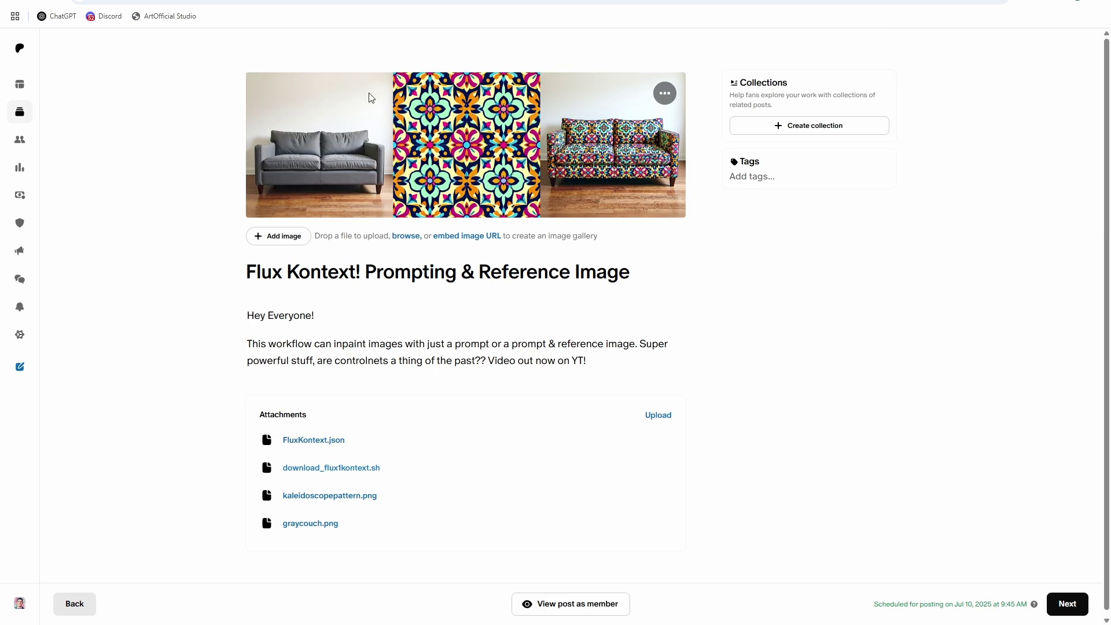
pyautogui.click(315, 440)
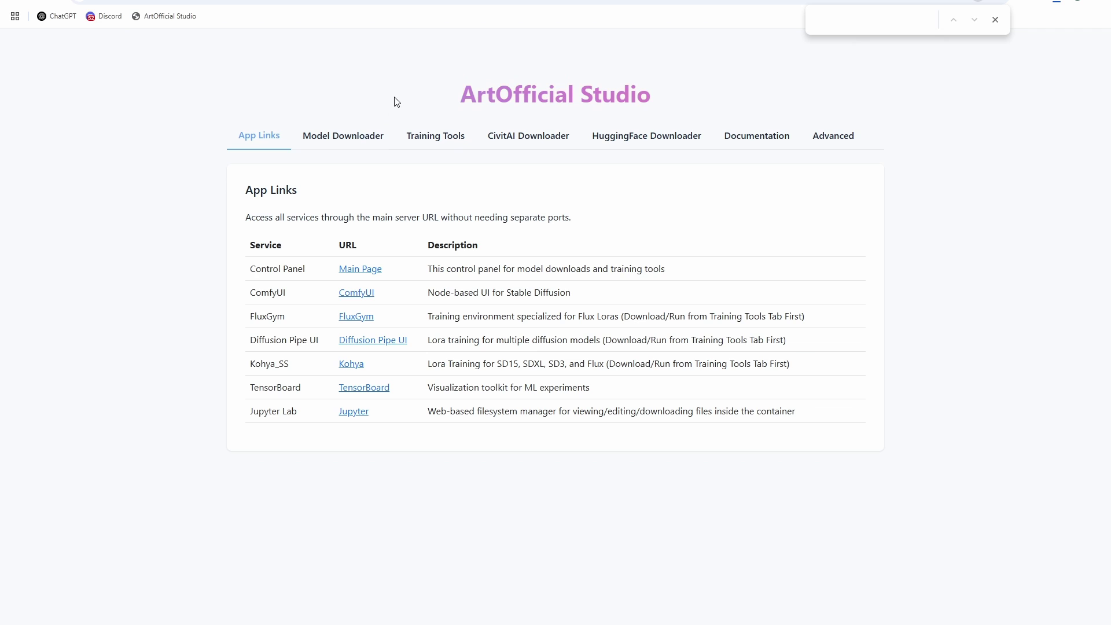
# - Browse the Model Downloader list for Flux.1 Kontext Dev, then launch ComfyUI from App Links
pyautogui.click(994, 20)
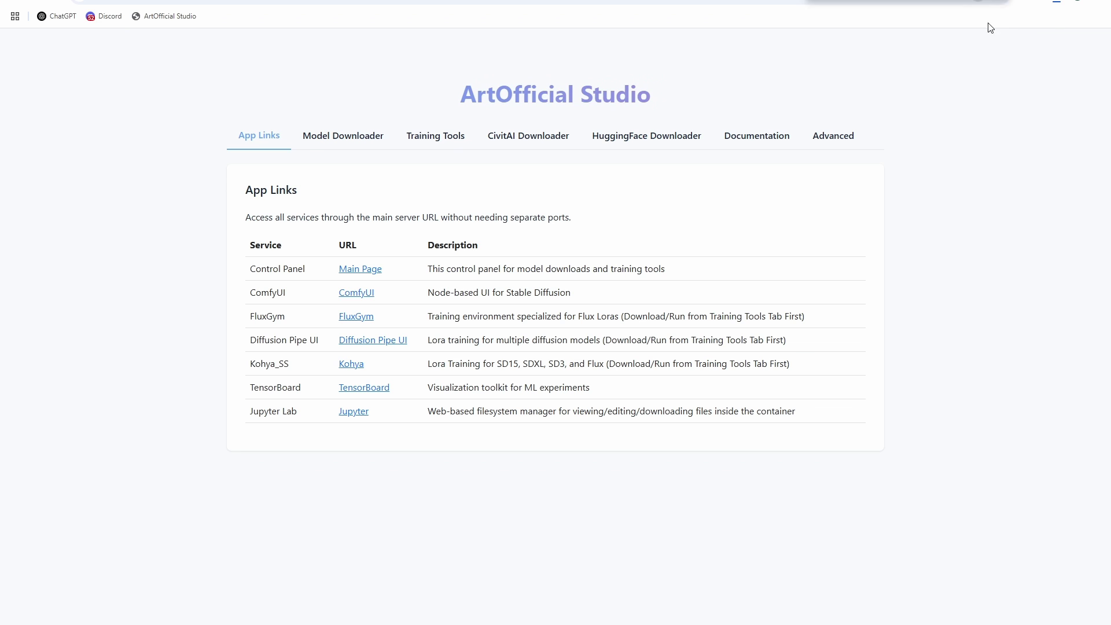
pyautogui.click(342, 144)
pyautogui.scroll(-1, 313, 313)
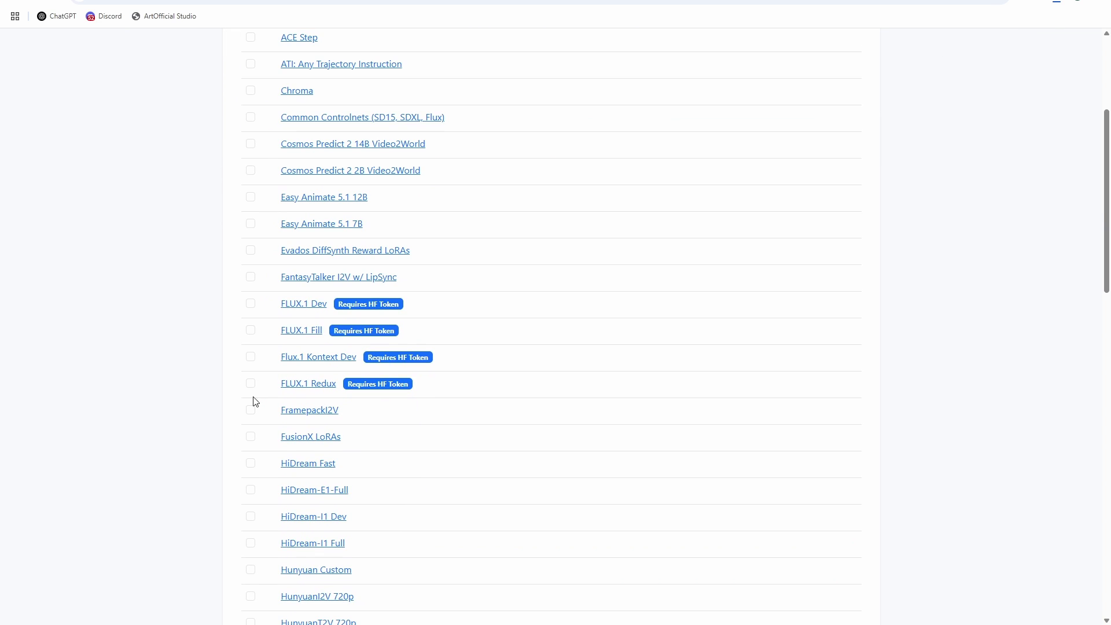
pyautogui.scroll(4, 258, 416)
pyautogui.scroll(-6, 269, 290)
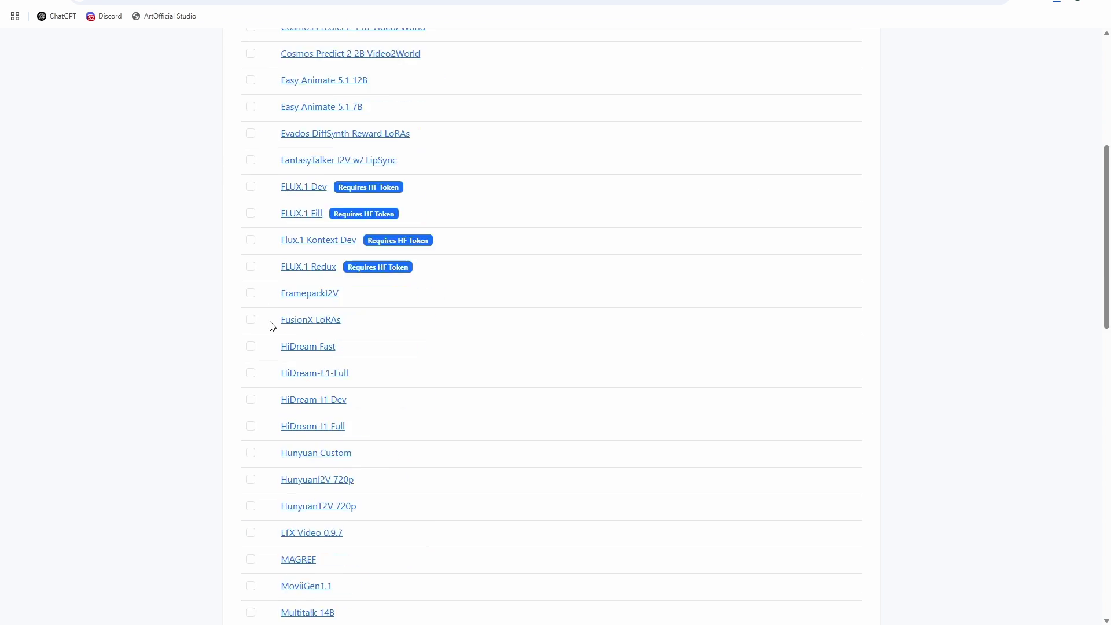
pyautogui.scroll(-12, 272, 325)
pyautogui.scroll(15, 241, 493)
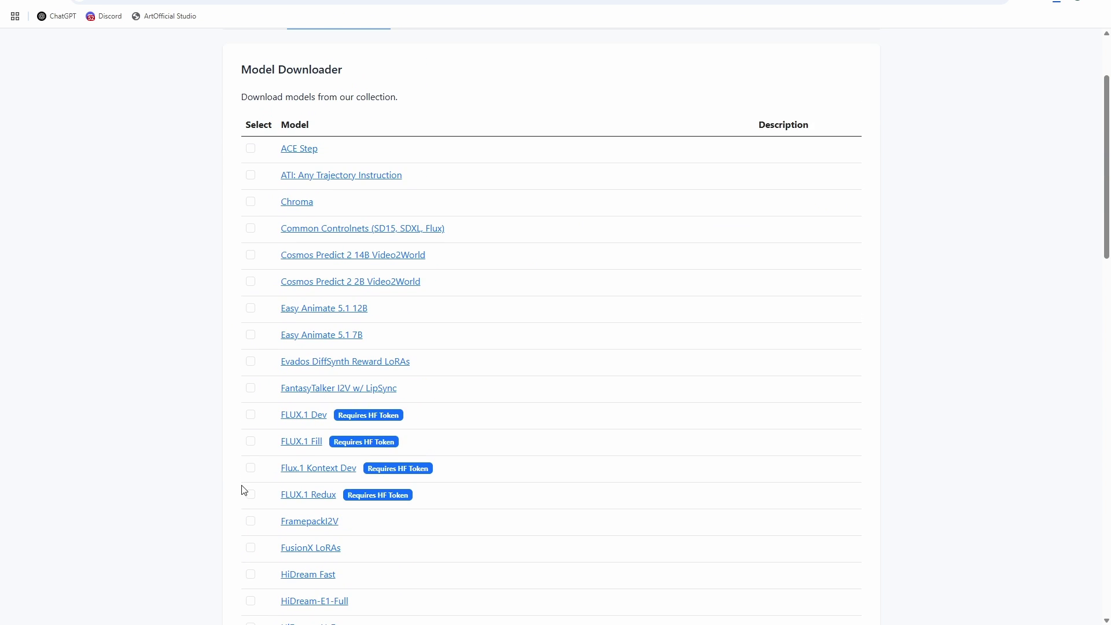
pyautogui.scroll(2, 272, 347)
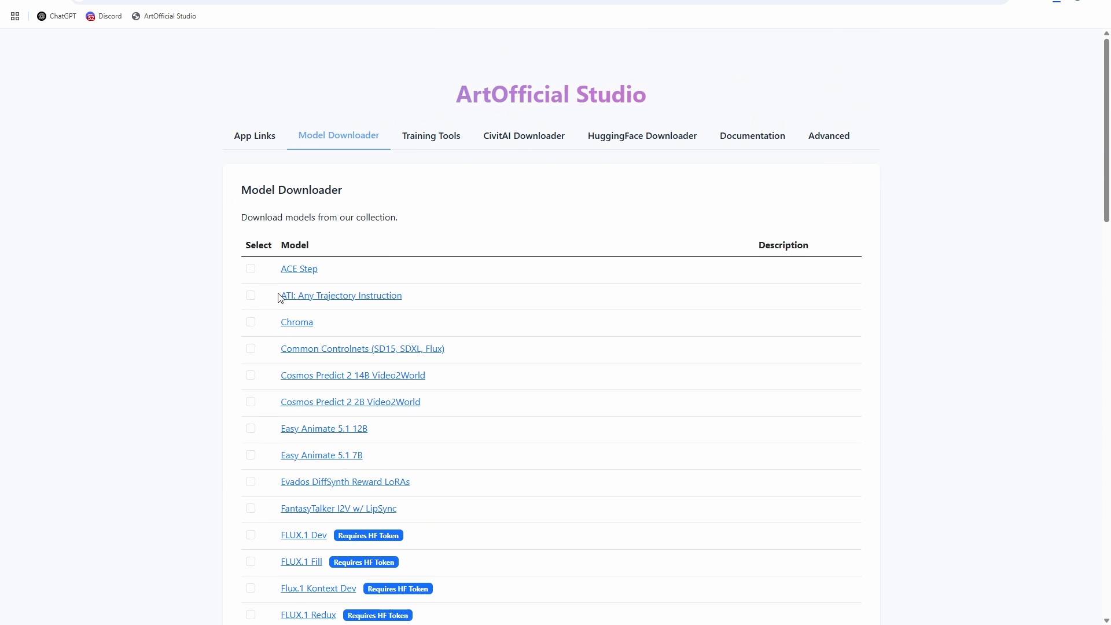
pyautogui.click(263, 141)
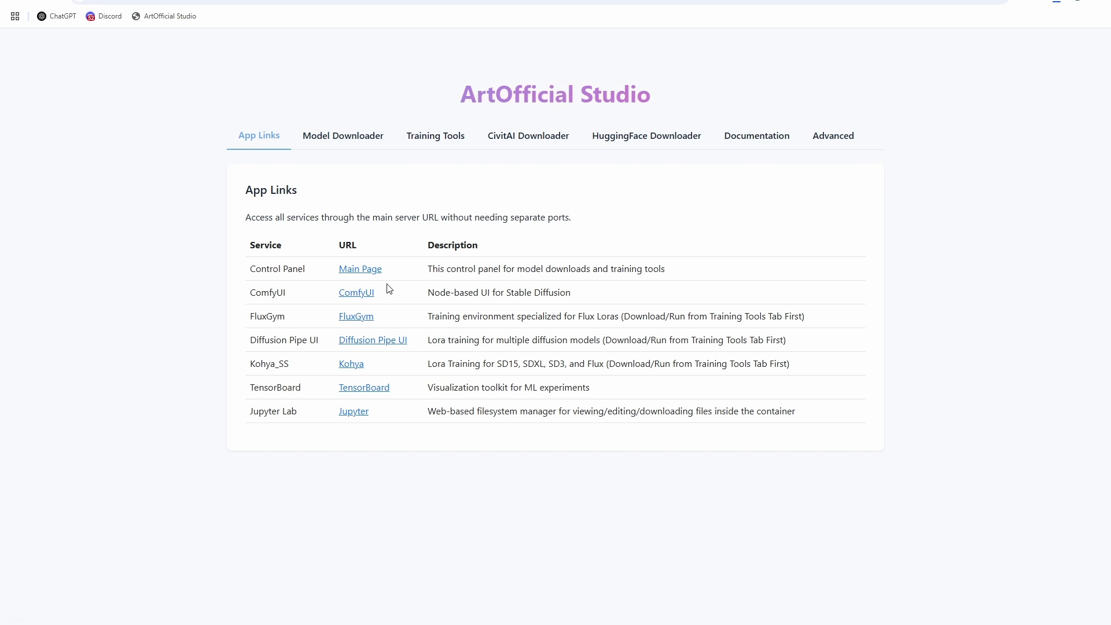
pyautogui.click(353, 295)
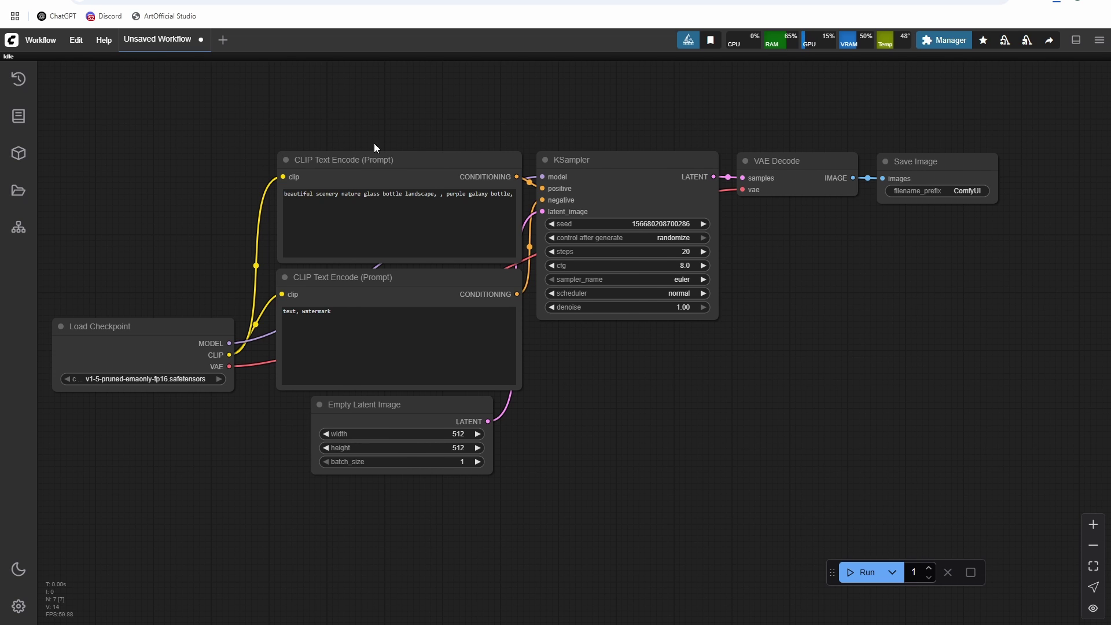
# - Drag FluxKontext.json from the download history onto the ComfyUI canvas and view its model loaders
pyautogui.moveTo(374, 144); pyautogui.dragTo(447, 132)
pyautogui.click(1059, 3)
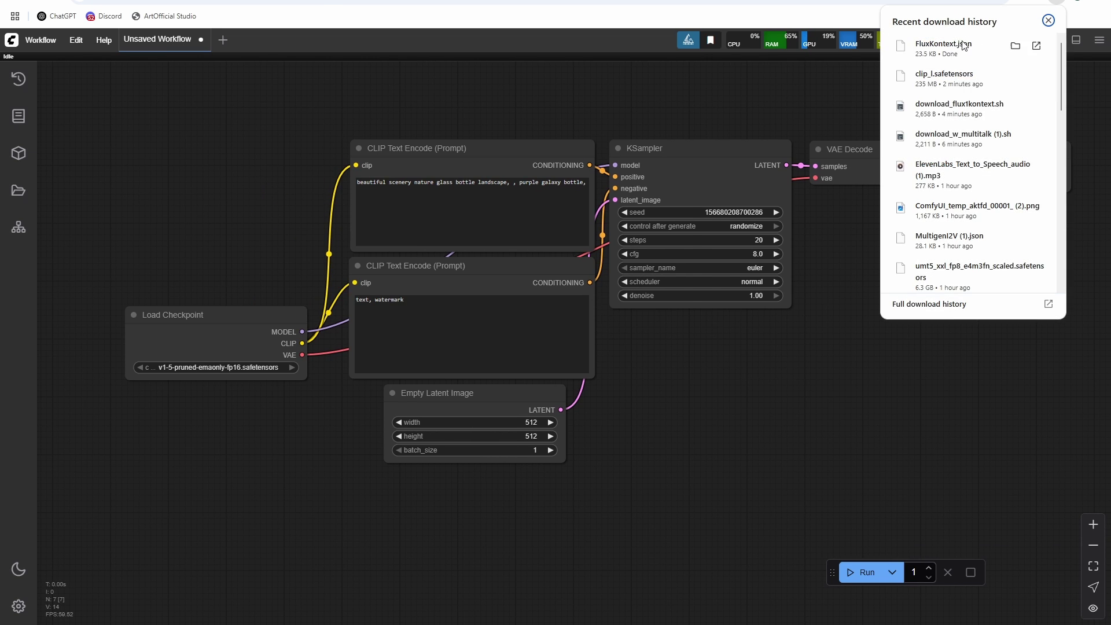
pyautogui.moveTo(949, 48); pyautogui.dragTo(960, 321)
pyautogui.scroll(1, 662, 343)
pyautogui.moveTo(807, 278); pyautogui.dragTo(889, 322)
pyautogui.scroll(3, 558, 234)
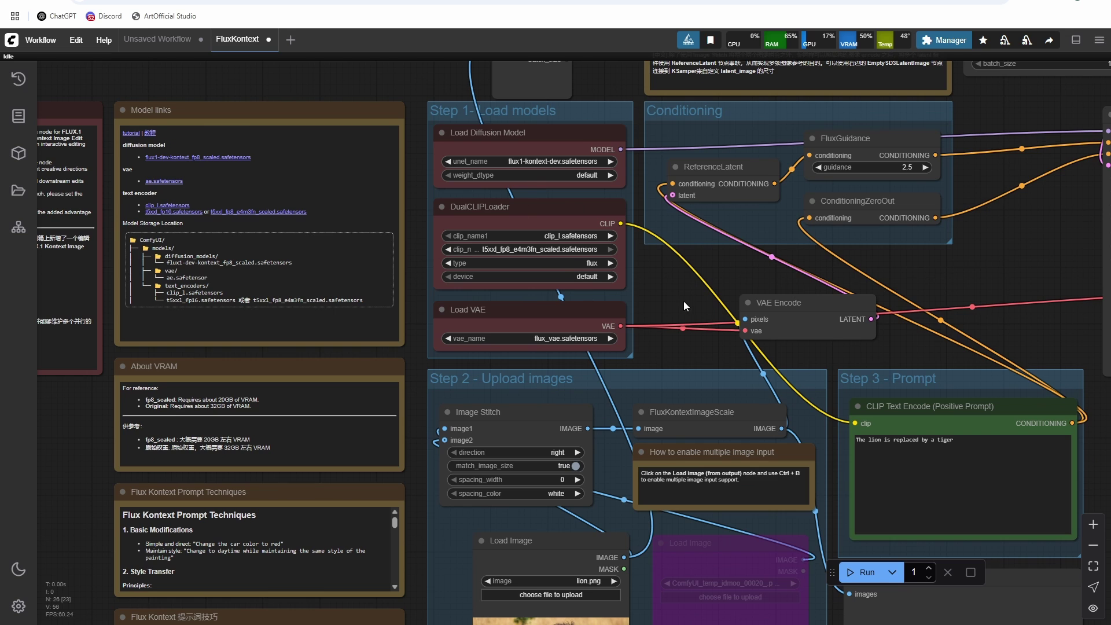
pyautogui.moveTo(683, 301); pyautogui.dragTo(719, 353)
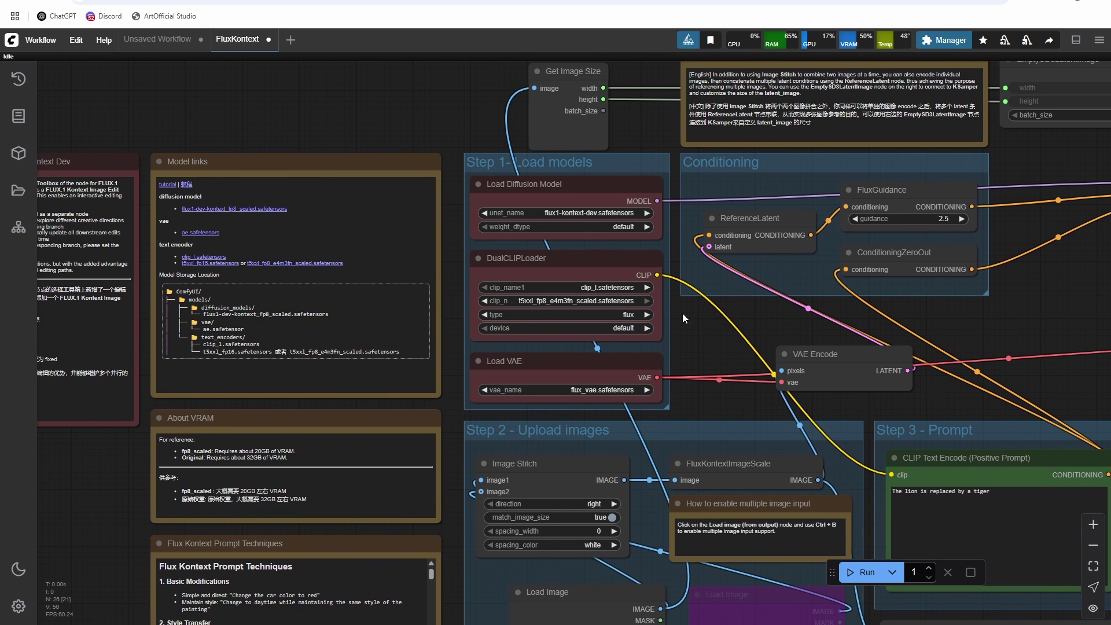
pyautogui.click(598, 213)
pyautogui.click(807, 321)
pyautogui.scroll(-5, 782, 342)
pyautogui.scroll(5, 752, 348)
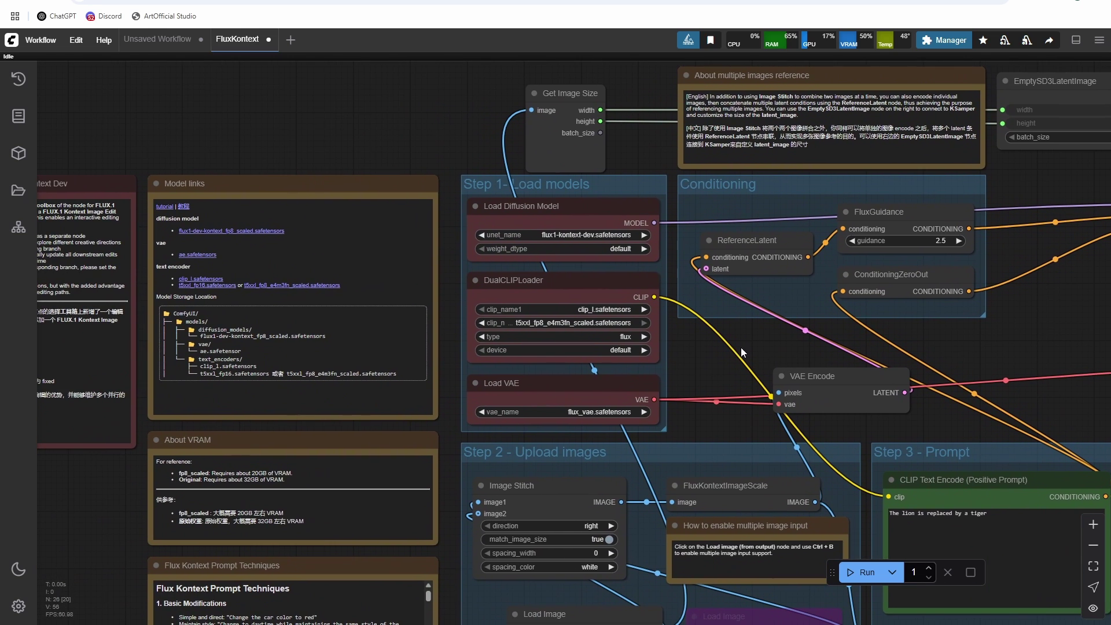
pyautogui.click(567, 324)
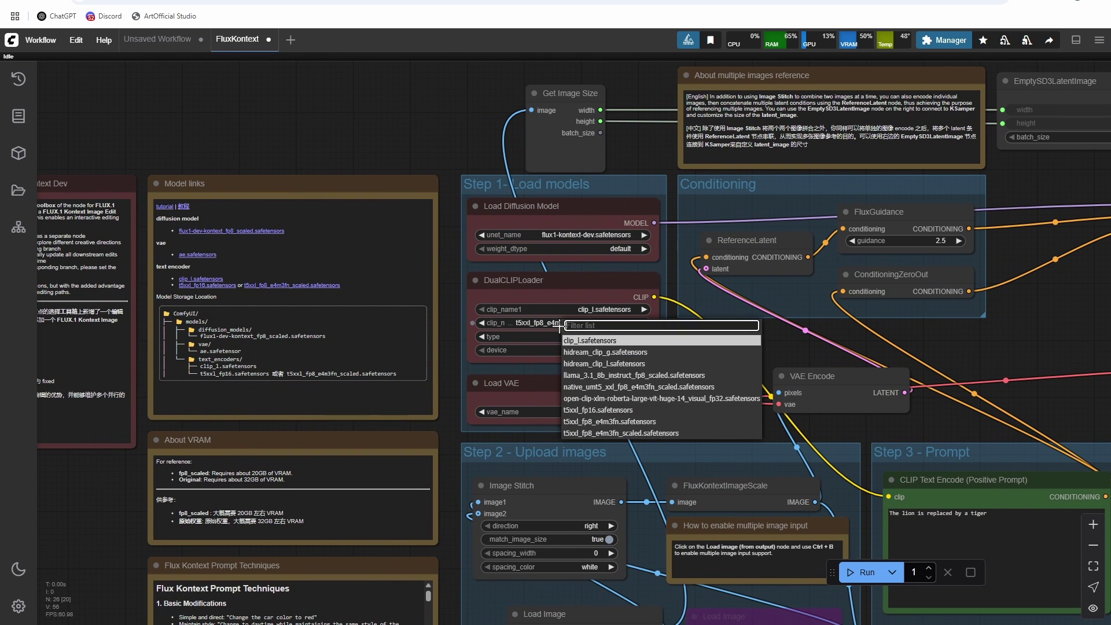
pyautogui.moveTo(730, 347); pyautogui.dragTo(769, 324)
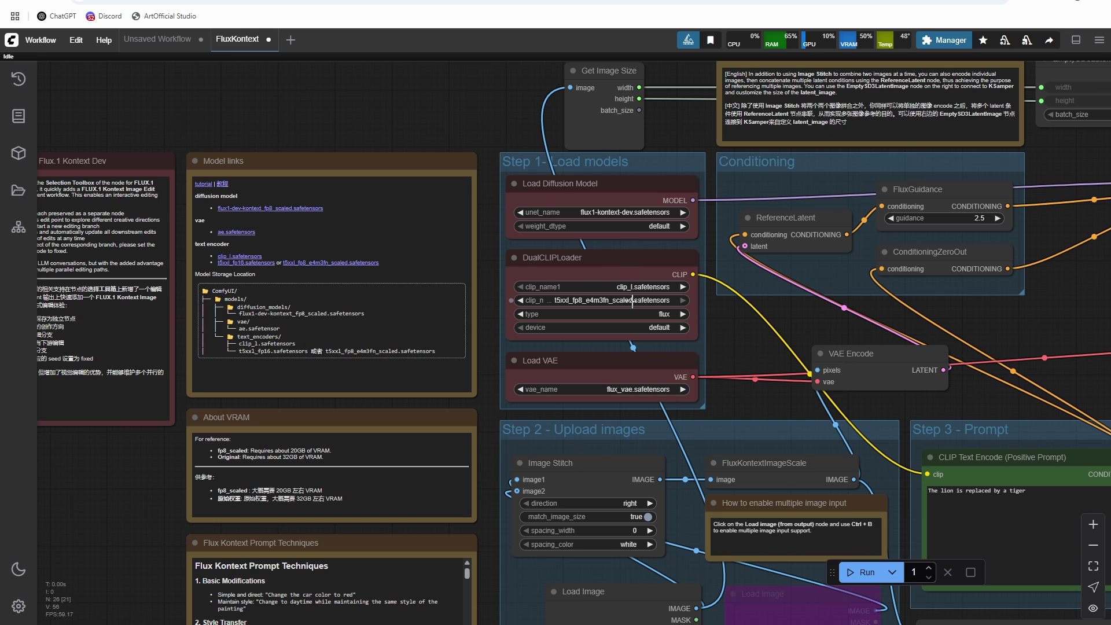
pyautogui.moveTo(732, 331); pyautogui.dragTo(570, 412)
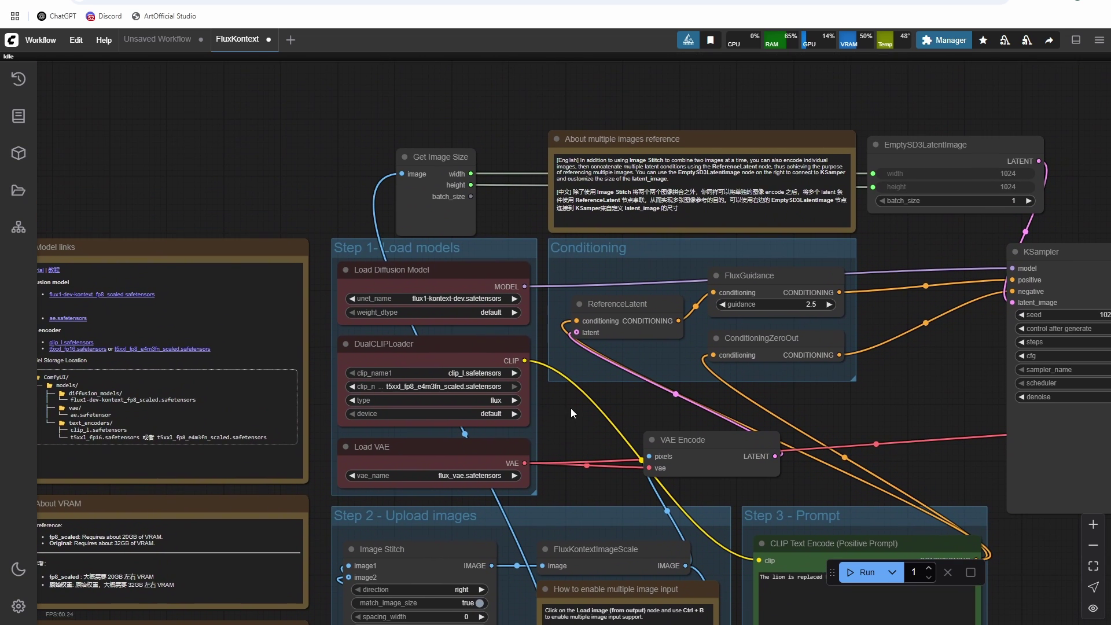
# - Switch the Load Image input from the lion to shark.png and bring the conditioning group into view
pyautogui.scroll(-7, 524, 169)
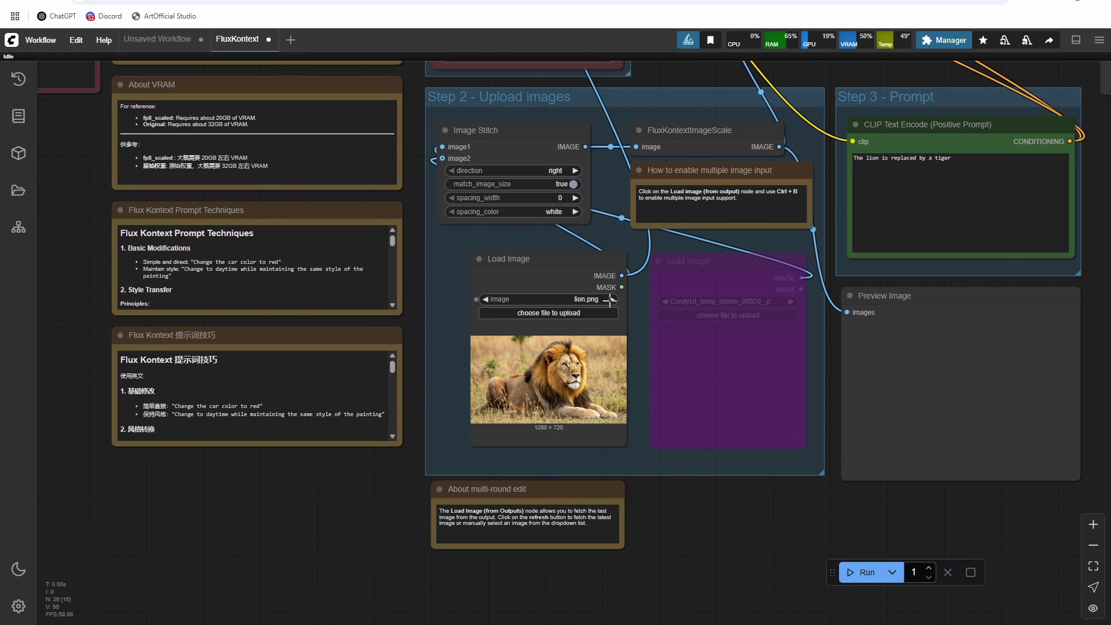
pyautogui.click(609, 299)
pyautogui.click(610, 299)
pyautogui.click(609, 299)
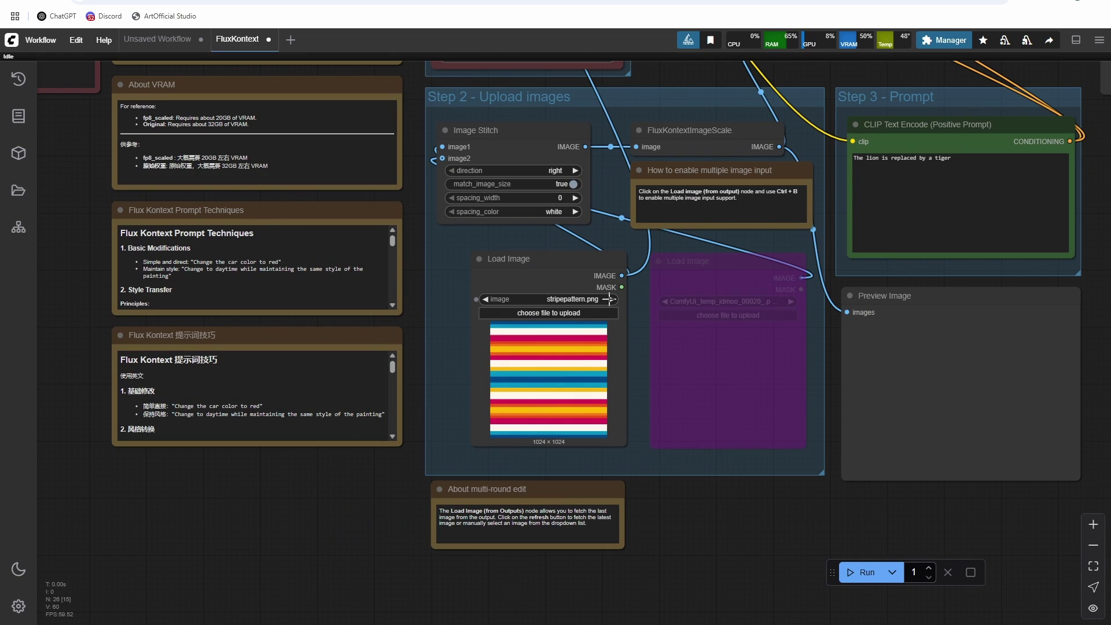
pyautogui.click(486, 299)
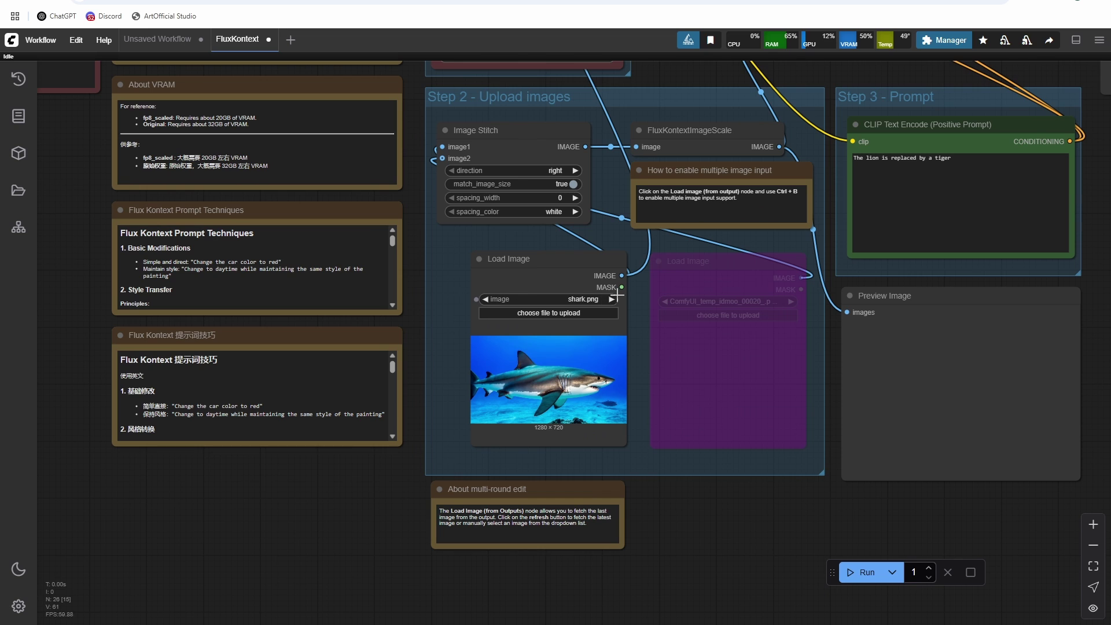
pyautogui.scroll(3, 590, 272)
pyautogui.moveTo(606, 223); pyautogui.dragTo(518, 370)
pyautogui.scroll(-2, 460, 245)
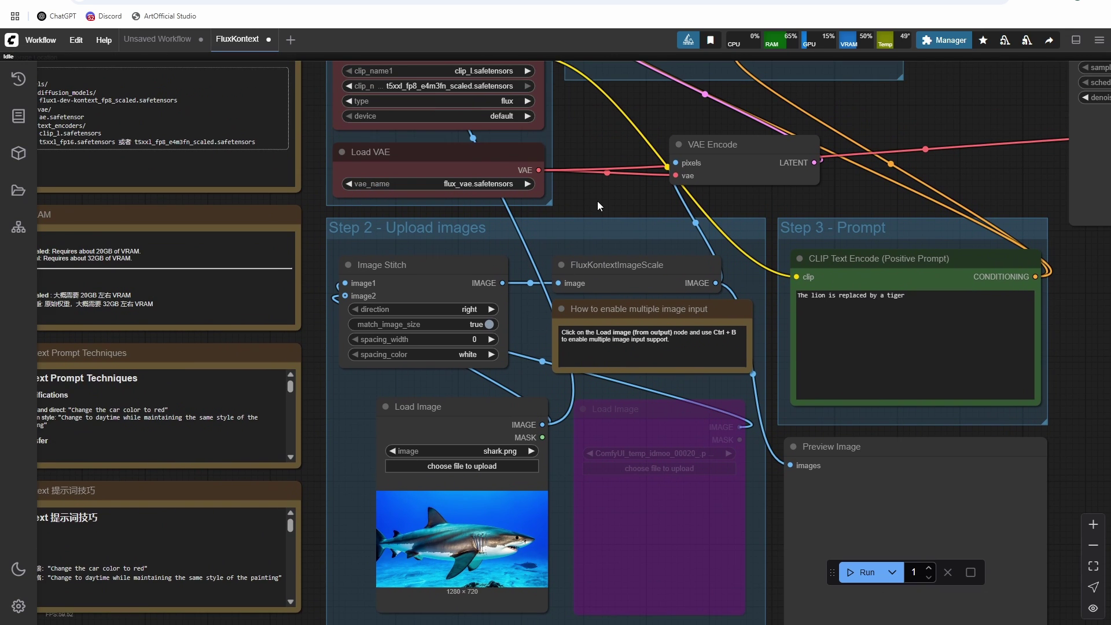
pyautogui.moveTo(588, 207); pyautogui.dragTo(599, 277)
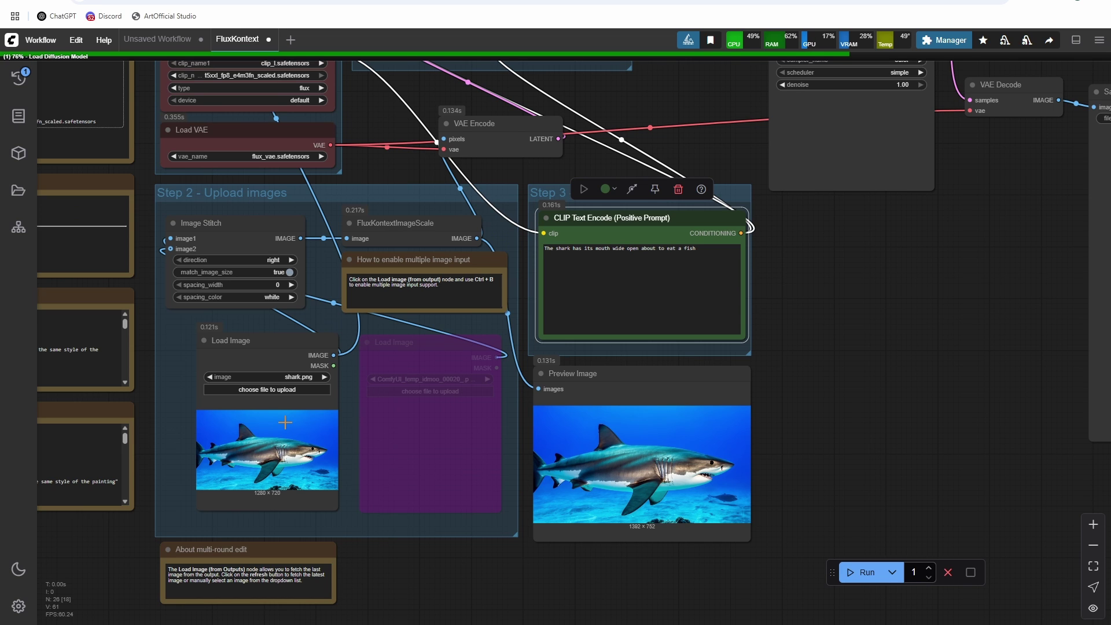
# - Pan over to the Save Image node to inspect the generated shark eating a fish
pyautogui.scroll(-1, 285, 422)
pyautogui.moveTo(775, 289); pyautogui.dragTo(749, 371)
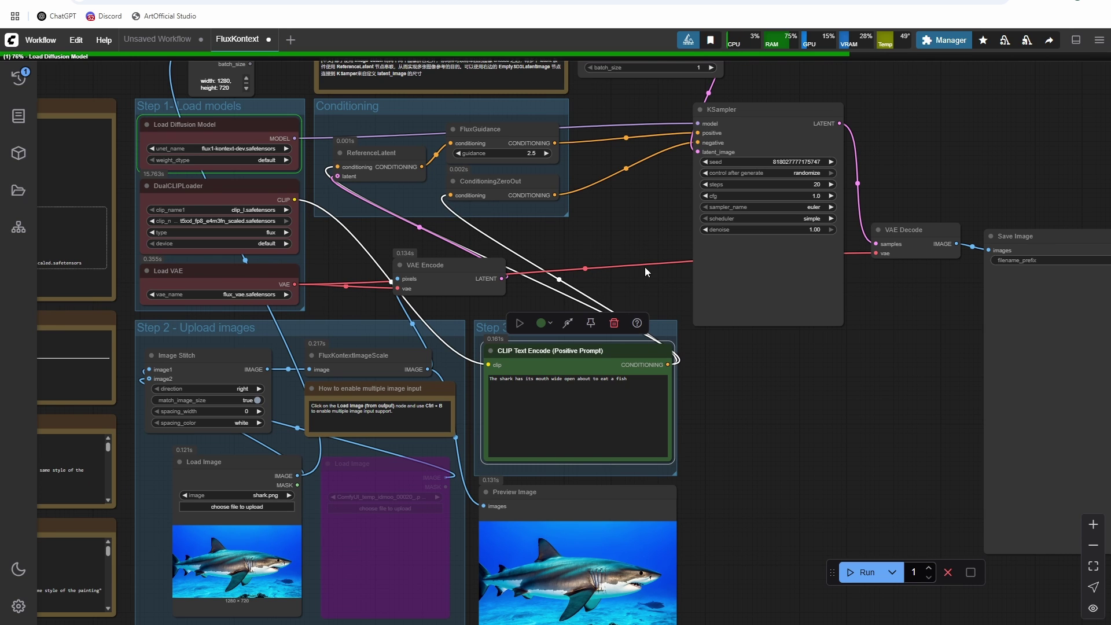
pyautogui.moveTo(644, 266); pyautogui.dragTo(352, 269)
pyautogui.scroll(10, 835, 324)
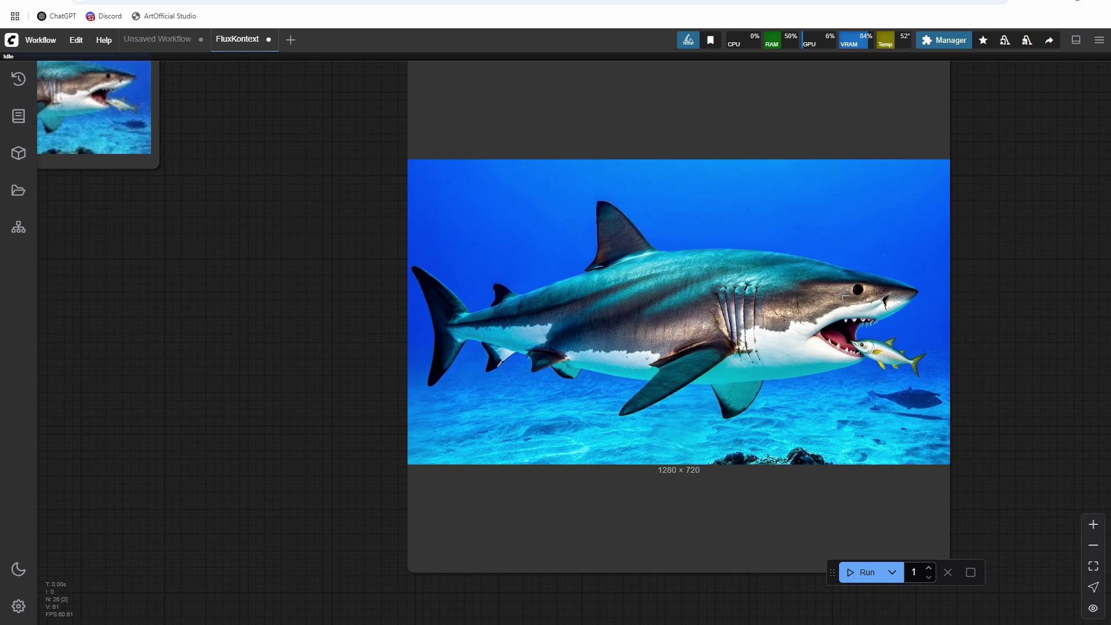
pyautogui.scroll(-8, 843, 296)
pyautogui.moveTo(932, 317); pyautogui.dragTo(1045, 295)
# - Choose athleisure.png as the Load Image input
pyautogui.scroll(5, 446, 366)
pyautogui.click(458, 374)
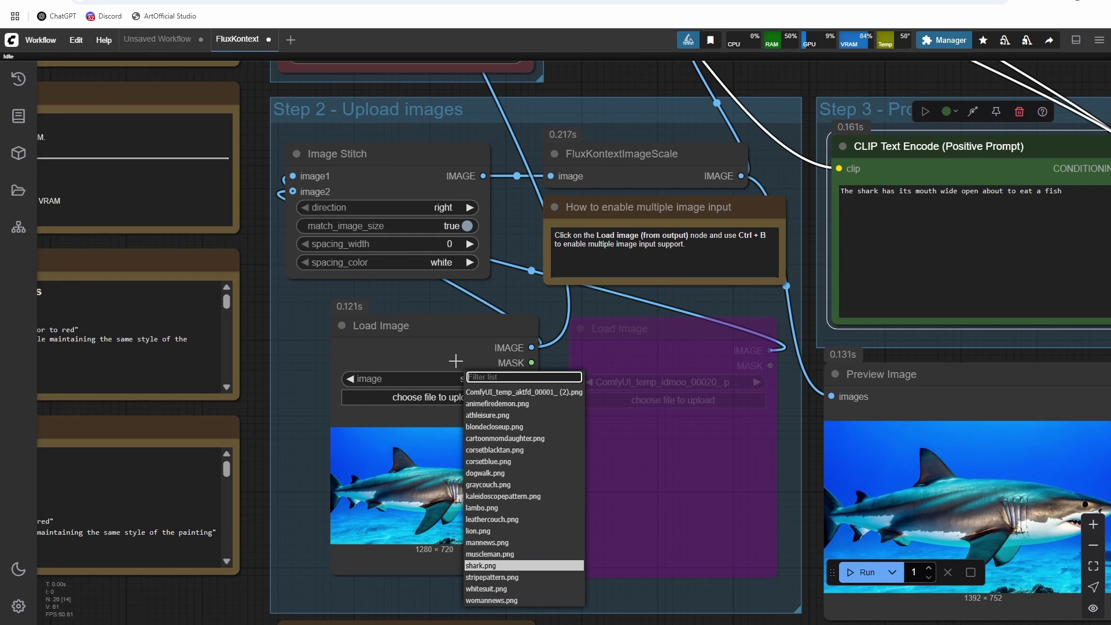
pyautogui.click(495, 415)
pyautogui.scroll(-4, 655, 314)
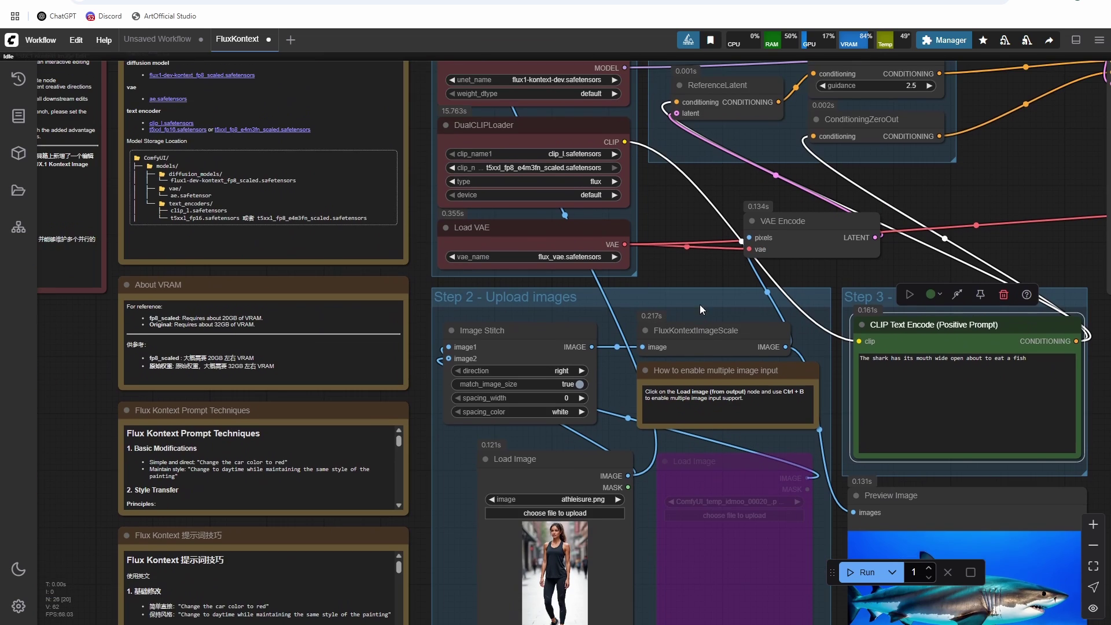
pyautogui.moveTo(699, 304); pyautogui.dragTo(667, 217)
# - Replace the prompt with 'The woman is now wearing a white oversized hoodie that says "ArtOfficial" and neon pink pant'
pyautogui.click(1012, 296)
pyautogui.hotkey('ctrl', 'a')
pyautogui.write('Th')
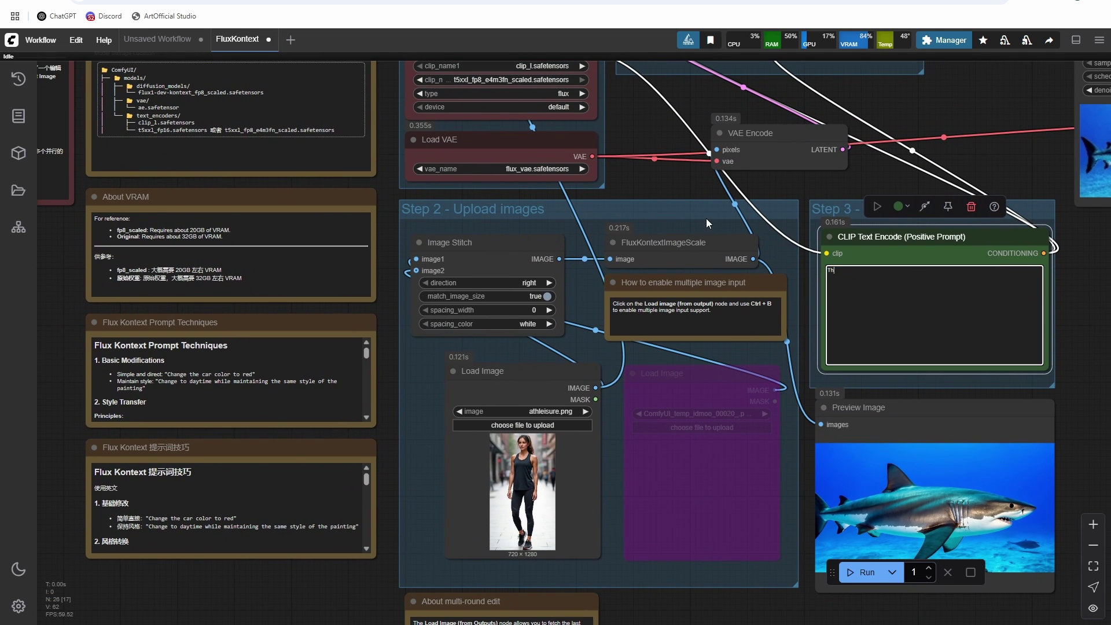
pyautogui.write('e woman is now')
pyautogui.write('wearing a white oversized hoodie that says "ArtOfficial"')
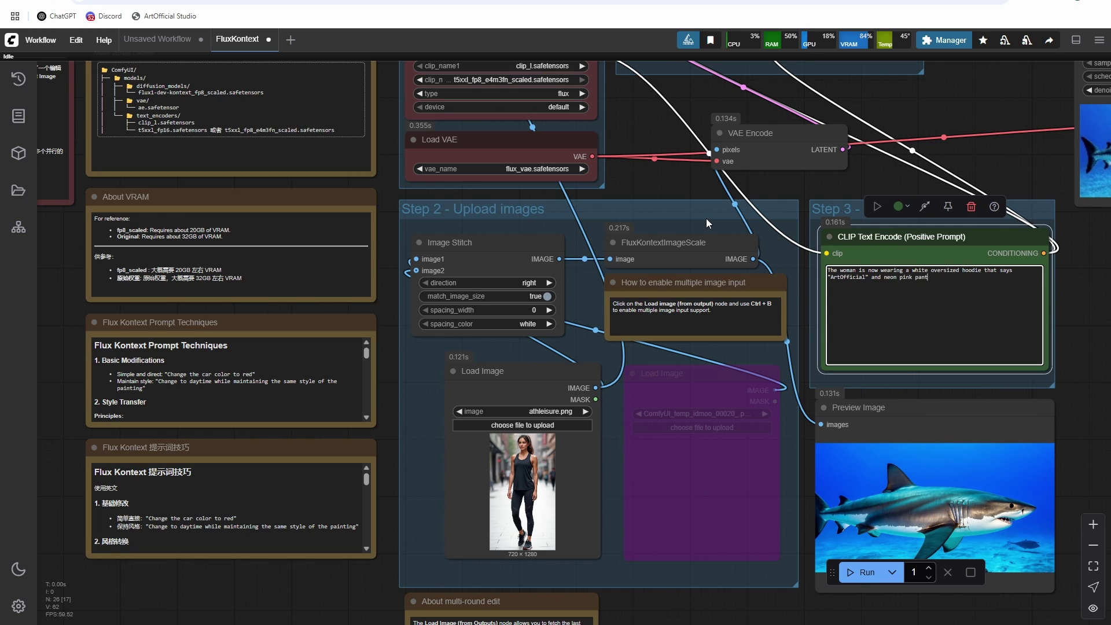
pyautogui.write('and neon pink pant')
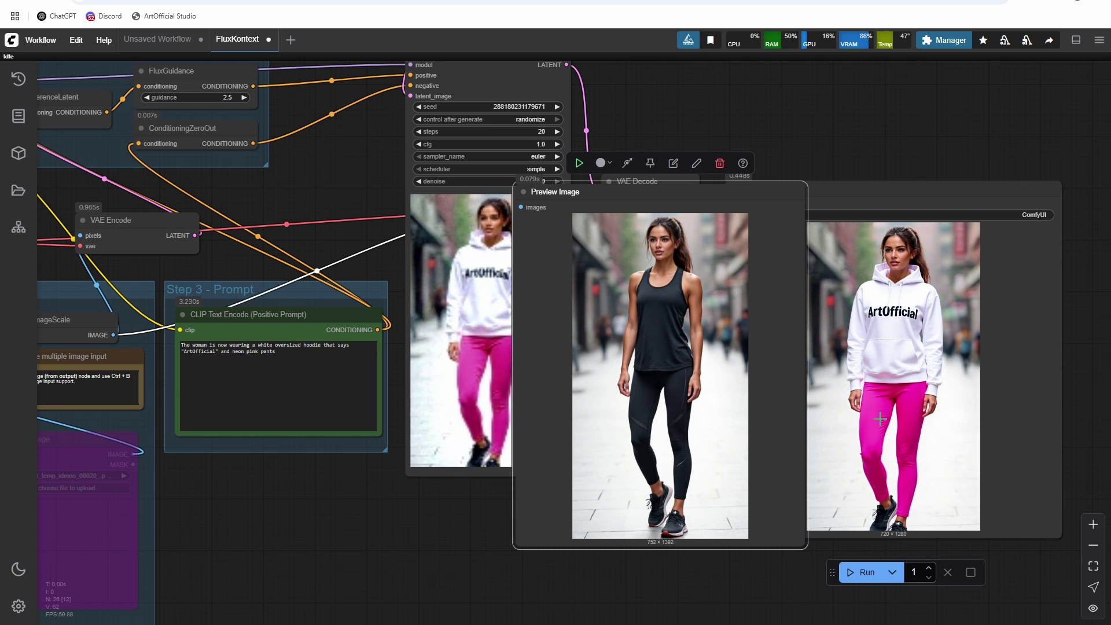
# - Zoom out and drag the Preview Image node aside to uncover the saved hoodie output
pyautogui.scroll(-1, 776, 567)
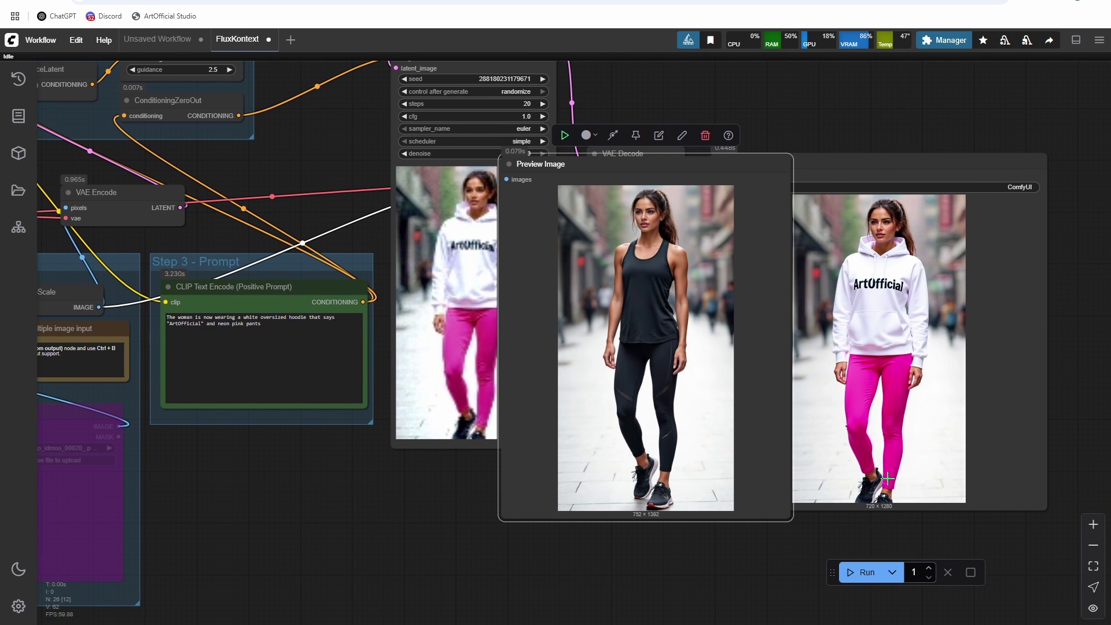
pyautogui.scroll(-4, 793, 468)
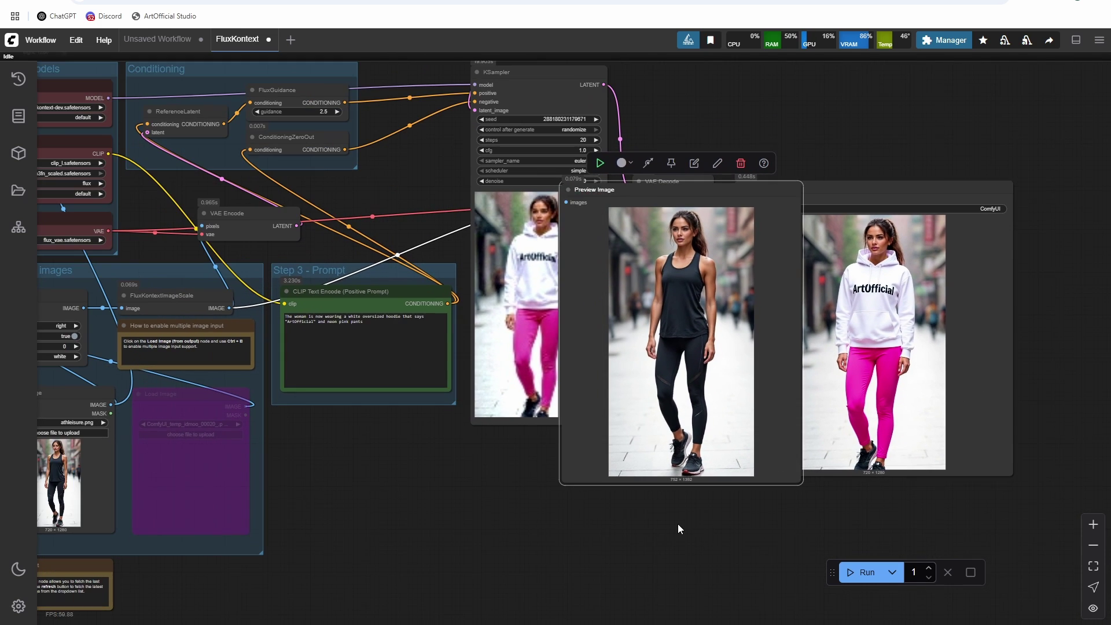
pyautogui.moveTo(729, 196); pyautogui.dragTo(542, 317)
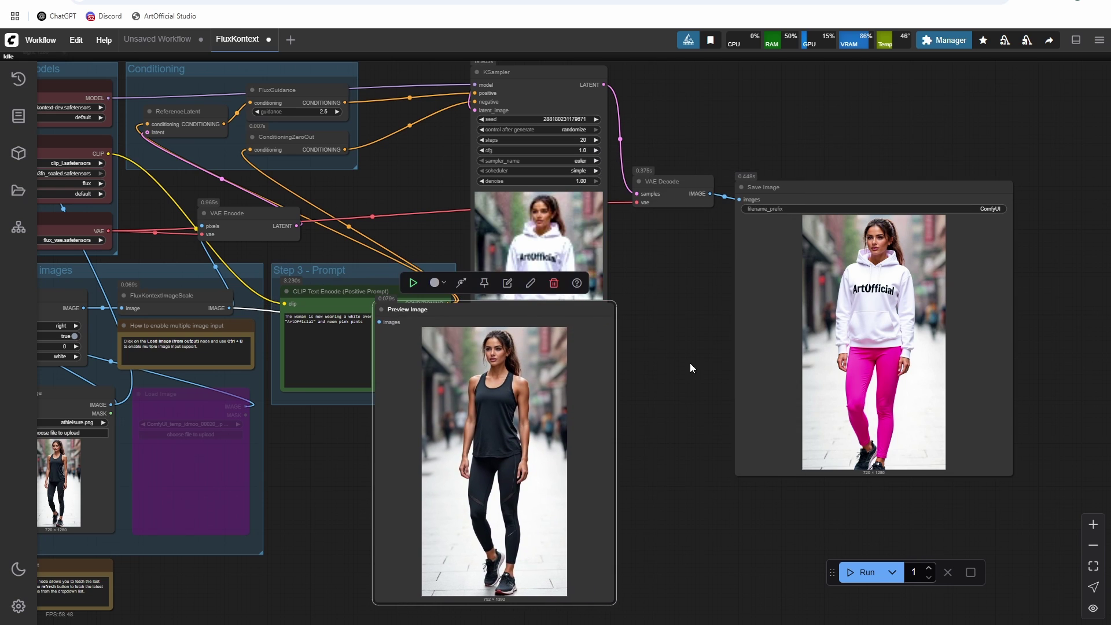
pyautogui.moveTo(698, 450); pyautogui.dragTo(816, 277)
pyautogui.moveTo(668, 162); pyautogui.dragTo(950, 402)
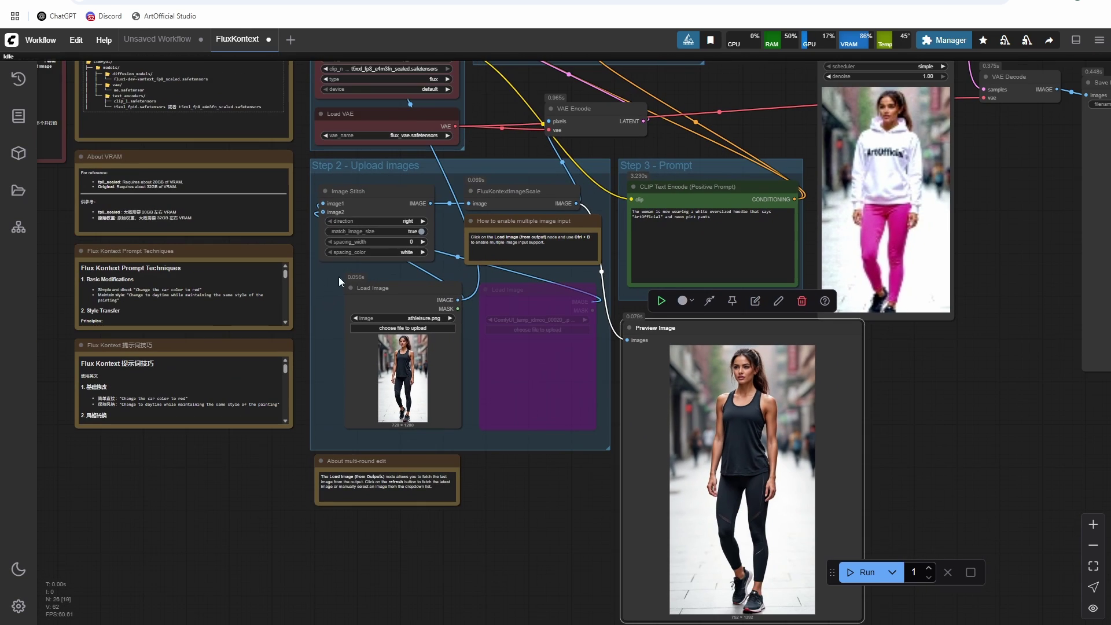
# - Pan to the sampler and saved hoodie image, then rerun the workflow with Ctrl+Enter
pyautogui.moveTo(339, 277); pyautogui.dragTo(315, 400)
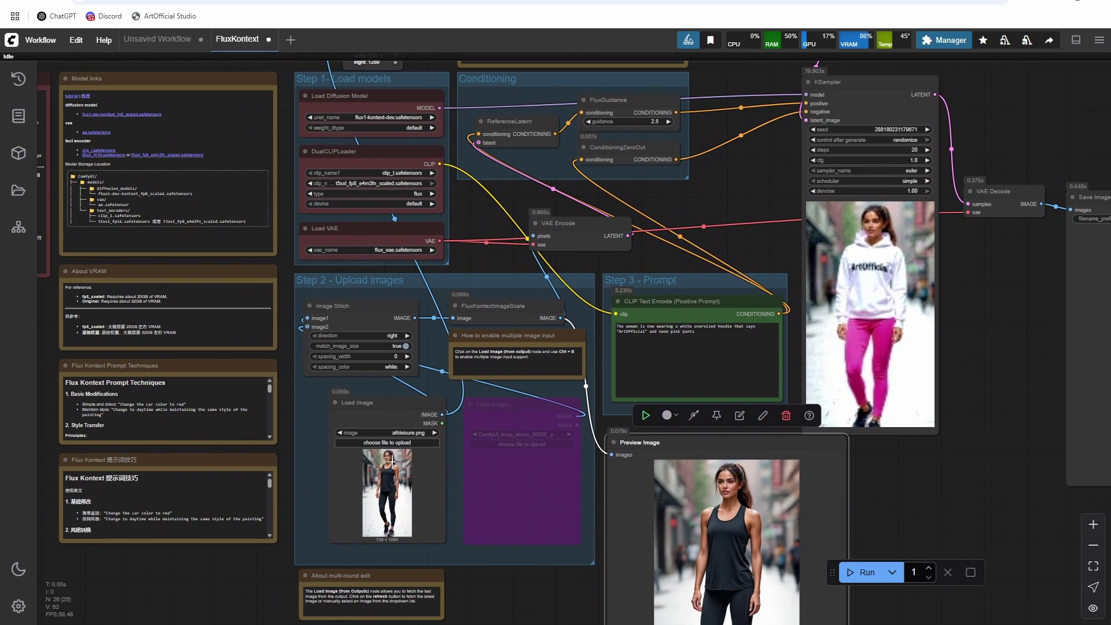
pyautogui.moveTo(478, 387); pyautogui.dragTo(466, 410)
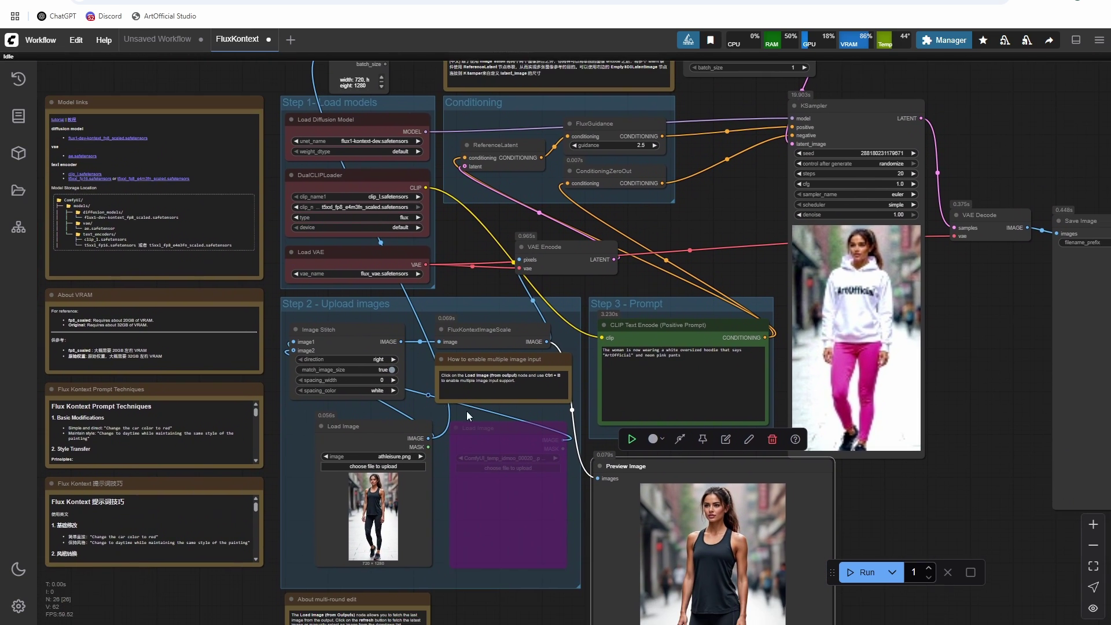
pyautogui.moveTo(542, 340); pyautogui.dragTo(593, 264)
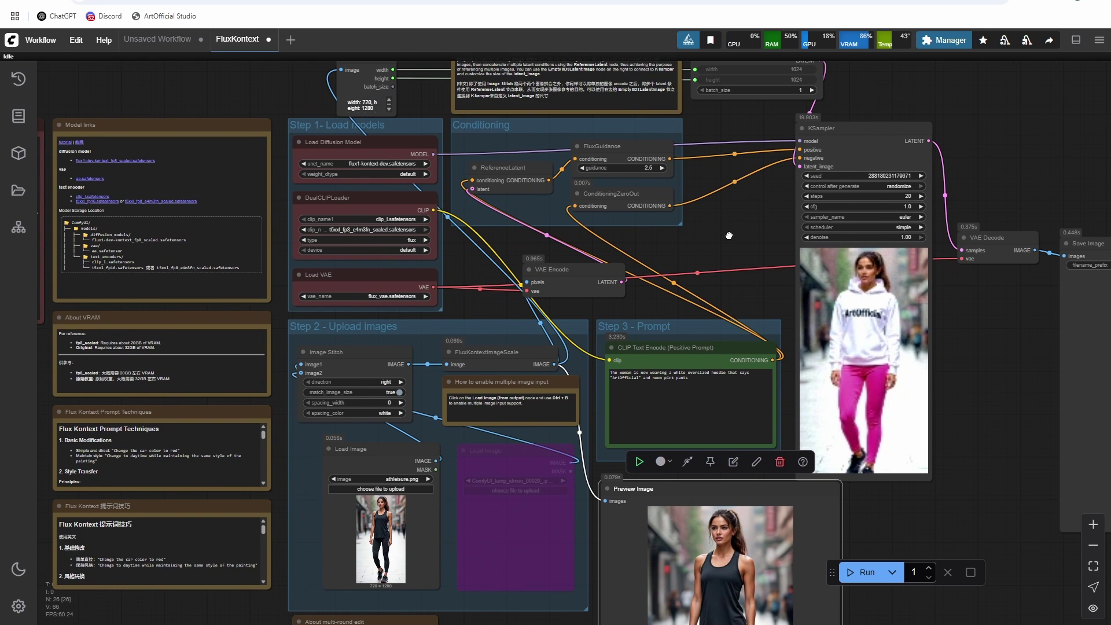
pyautogui.moveTo(729, 235); pyautogui.dragTo(572, 160)
pyautogui.moveTo(776, 279); pyautogui.dragTo(720, 265)
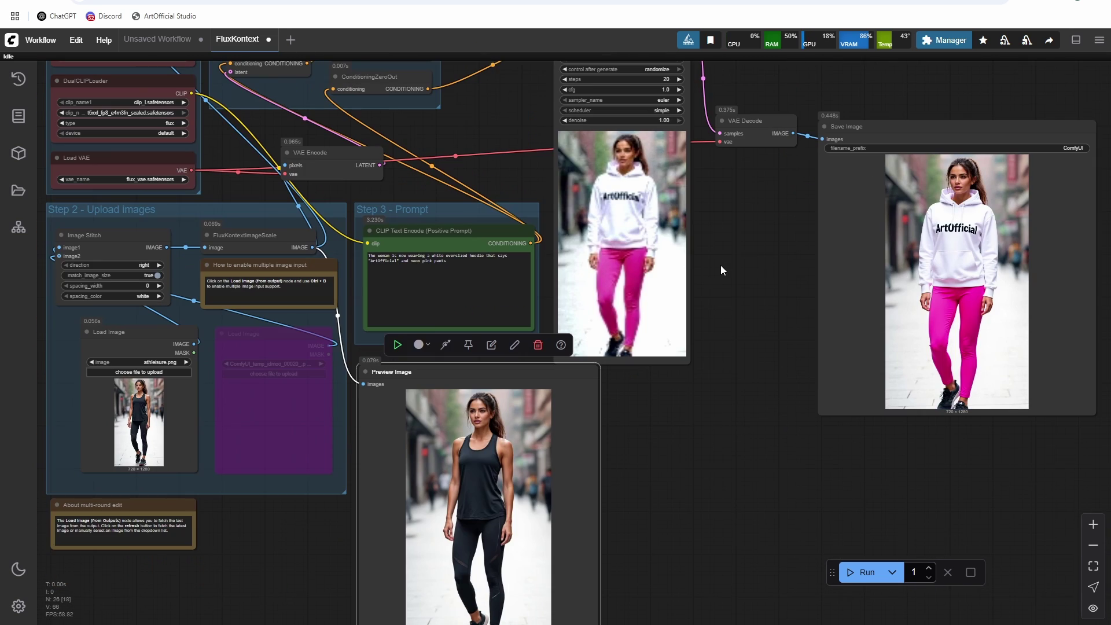
pyautogui.hotkey('ctrl', 'Return')
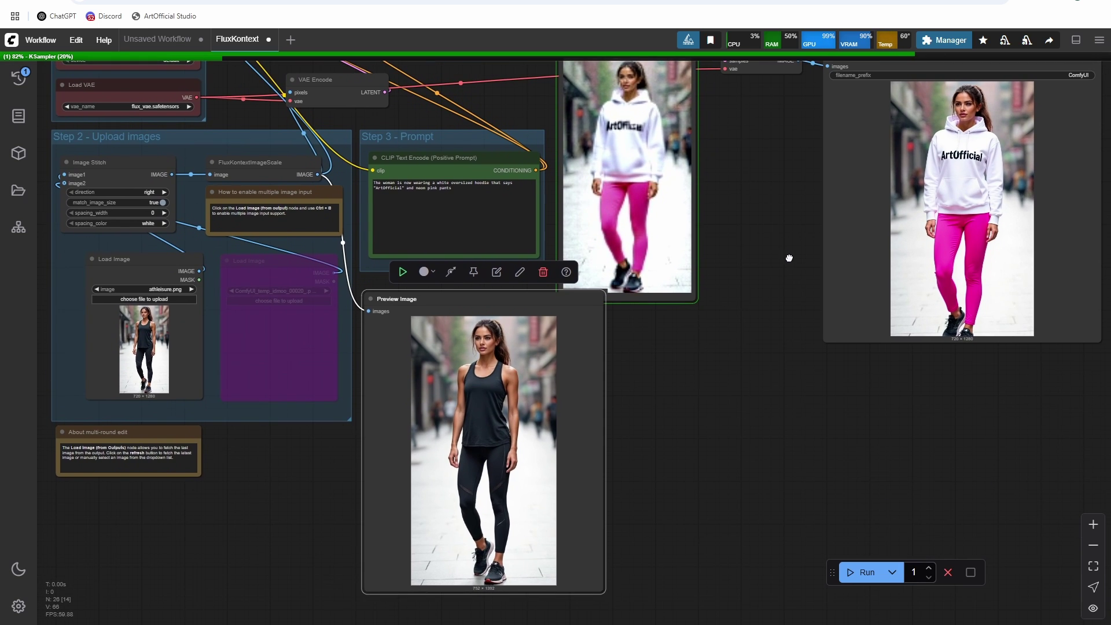
# - Reposition the Preview Image node below the KSampler, next to the saved image
pyautogui.moveTo(391, 371); pyautogui.dragTo(544, 142)
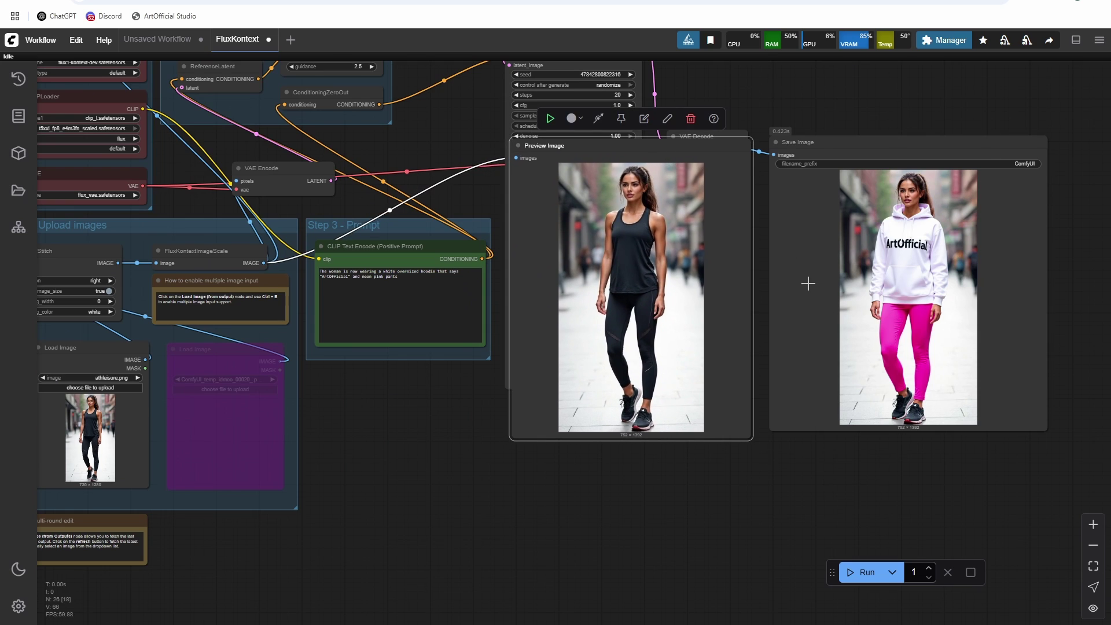
pyautogui.scroll(3, 841, 330)
pyautogui.moveTo(687, 210); pyautogui.dragTo(682, 267)
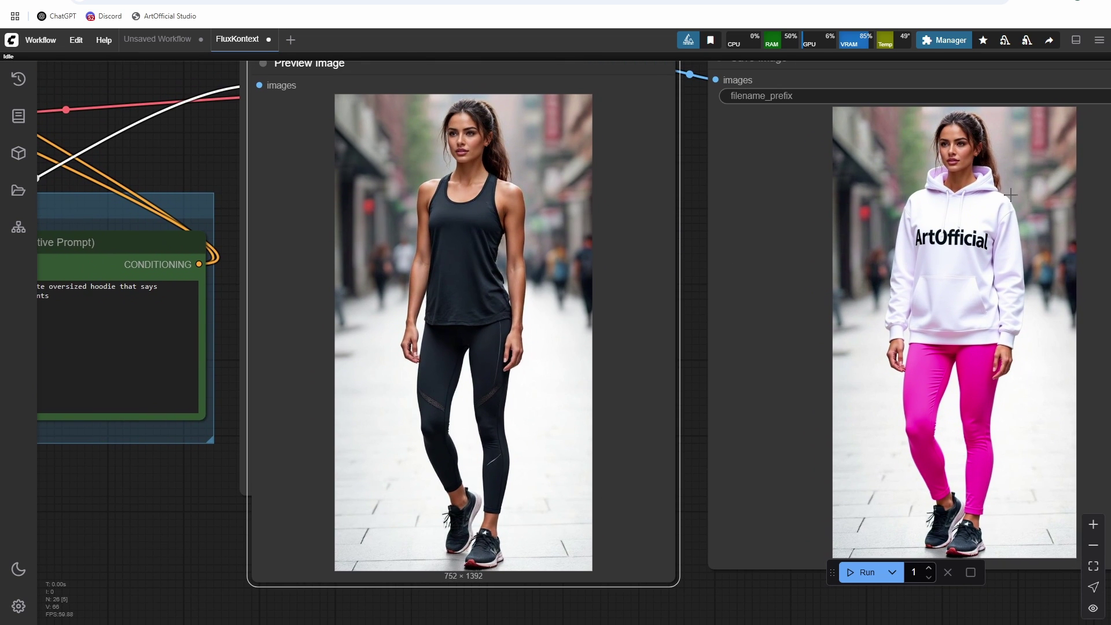
pyautogui.scroll(-4, 724, 302)
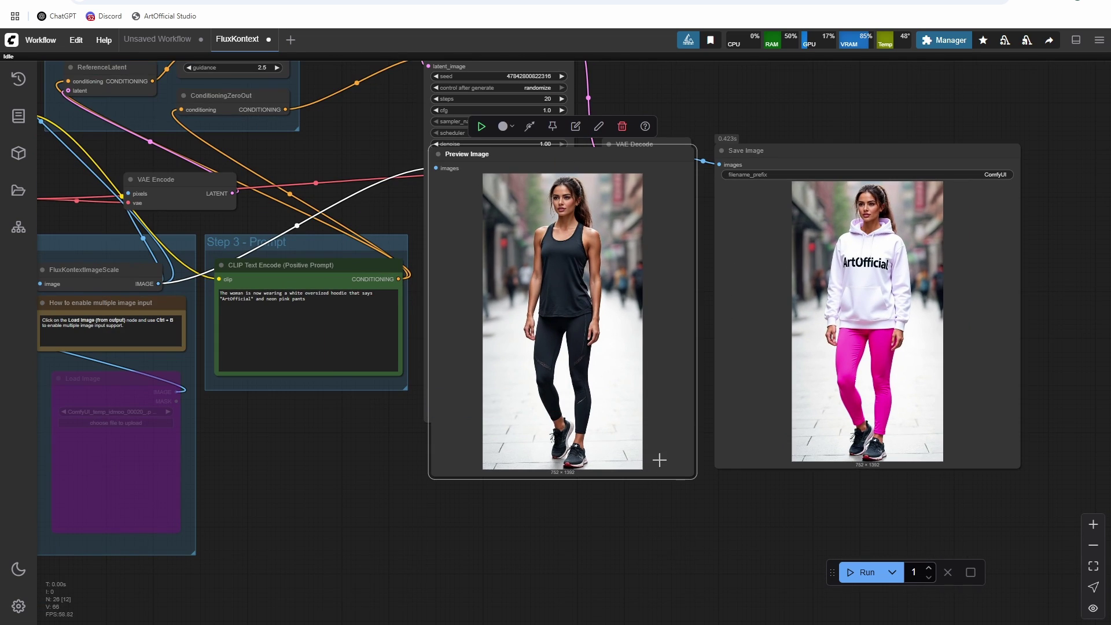
pyautogui.scroll(-1, 598, 506)
pyautogui.moveTo(567, 535); pyautogui.dragTo(631, 501)
pyautogui.moveTo(623, 180); pyautogui.dragTo(445, 404)
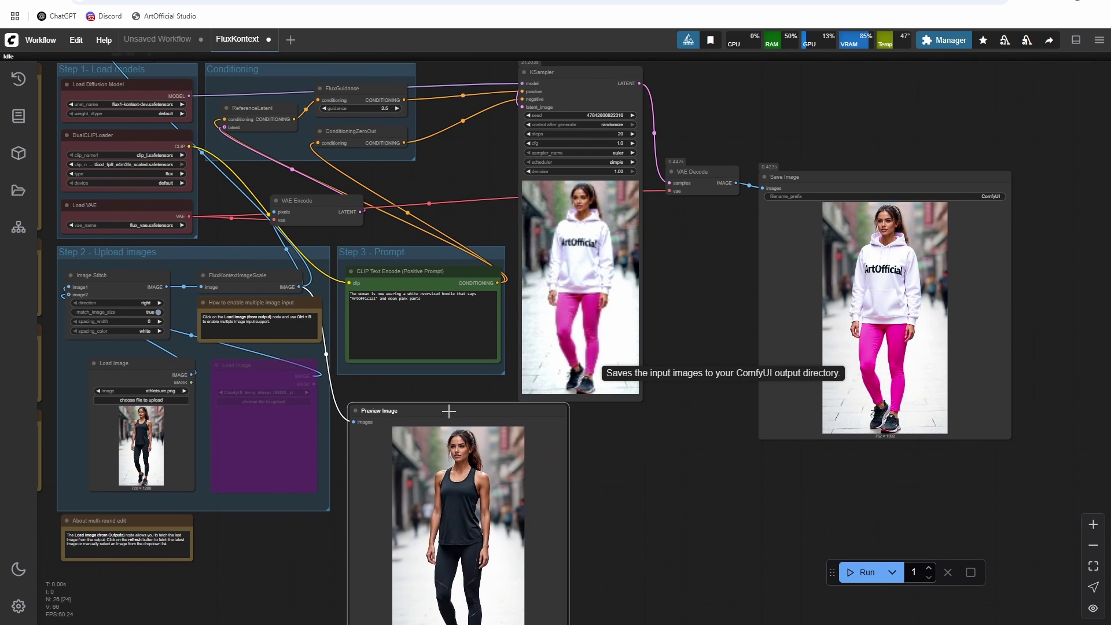
# - Un-bypass the purple second Load Image node so it becomes active again
pyautogui.moveTo(665, 469); pyautogui.dragTo(986, 383)
pyautogui.click(700, 439)
pyautogui.scroll(3, 636, 284)
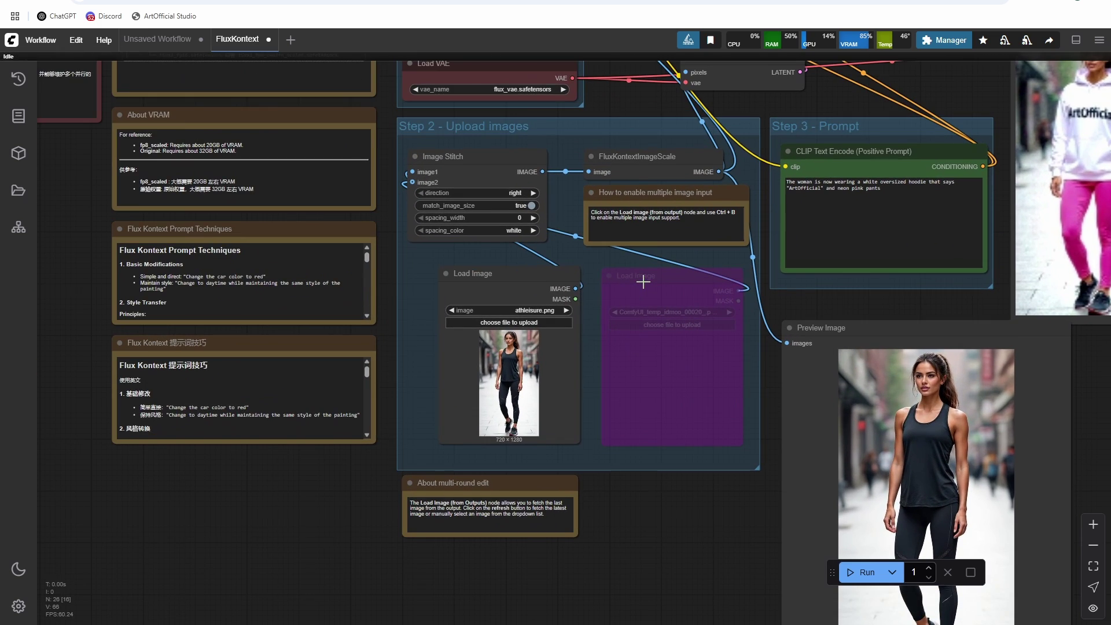
pyautogui.click(641, 281)
pyautogui.click(638, 247)
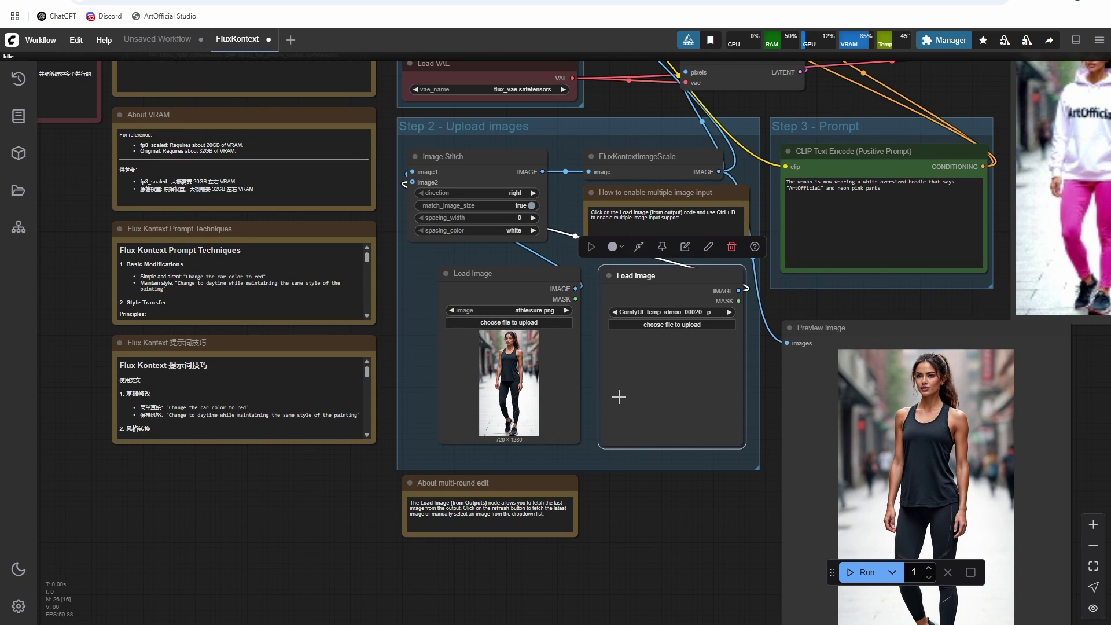
pyautogui.scroll(5, 530, 390)
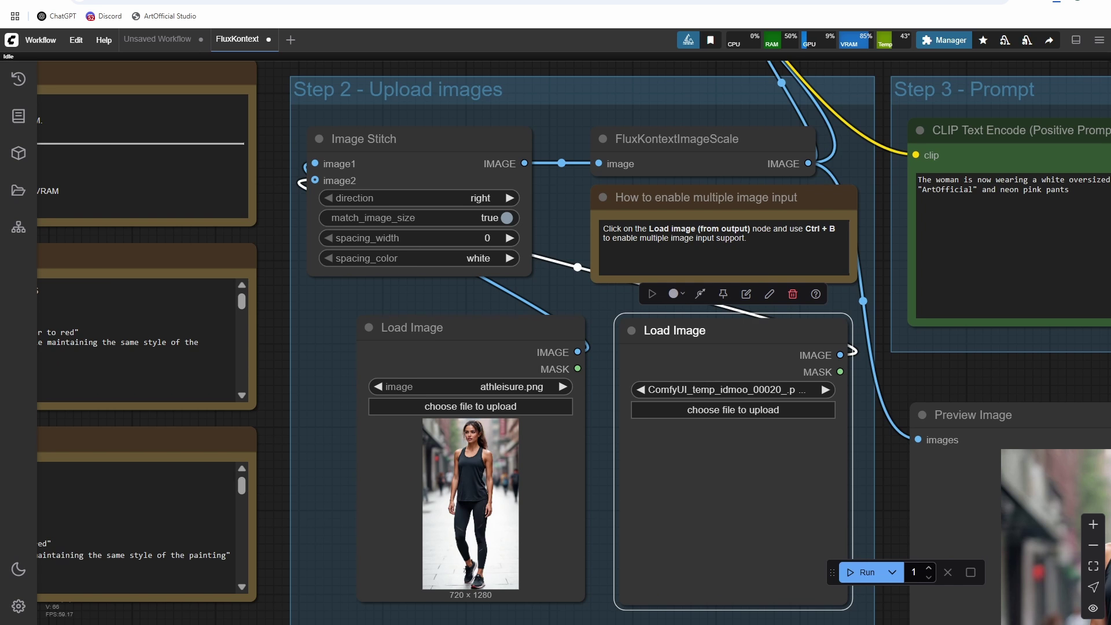
# - Load graycouch.png into the first Load Image node and kaleidoscopepattern.png into the second
pyautogui.moveTo(944, 74); pyautogui.dragTo(549, 443)
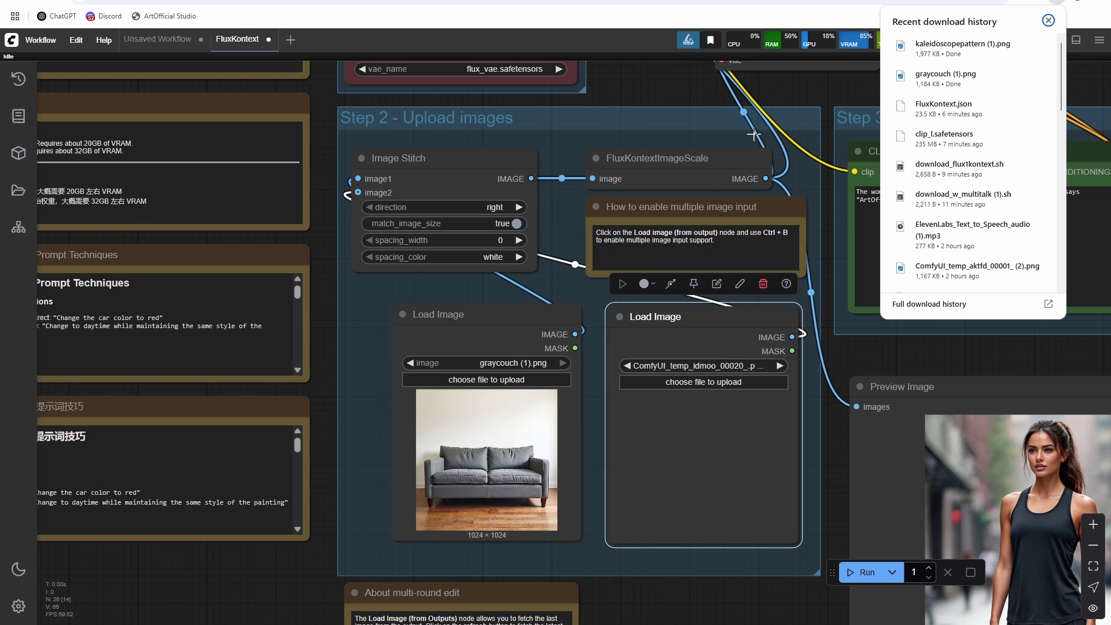
pyautogui.moveTo(949, 44); pyautogui.dragTo(726, 457)
pyautogui.click(806, 400)
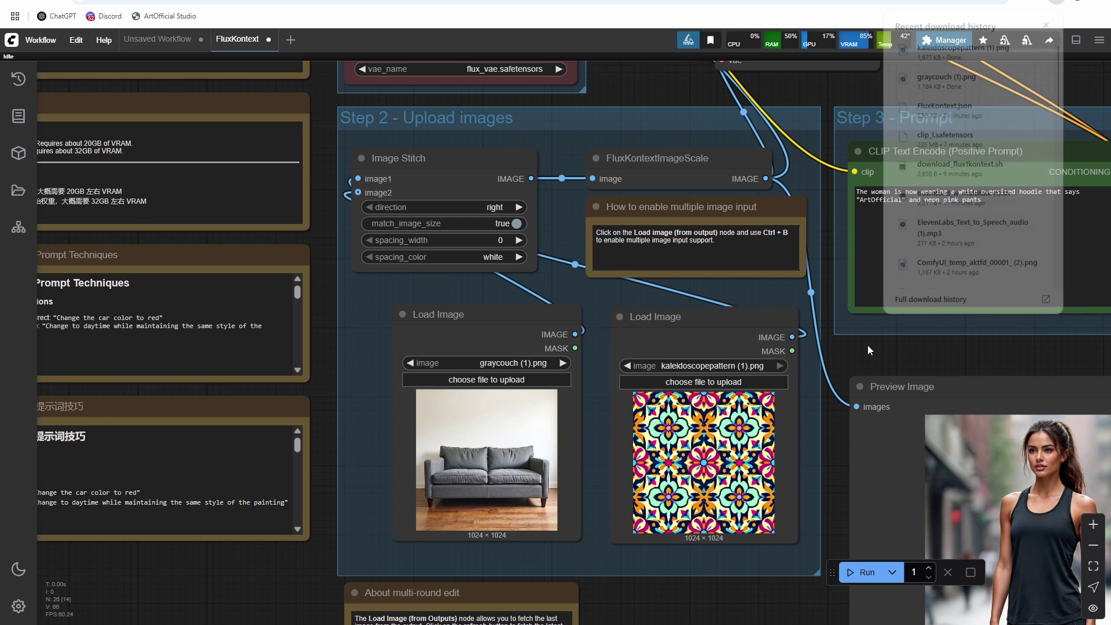
pyautogui.scroll(-3, 866, 345)
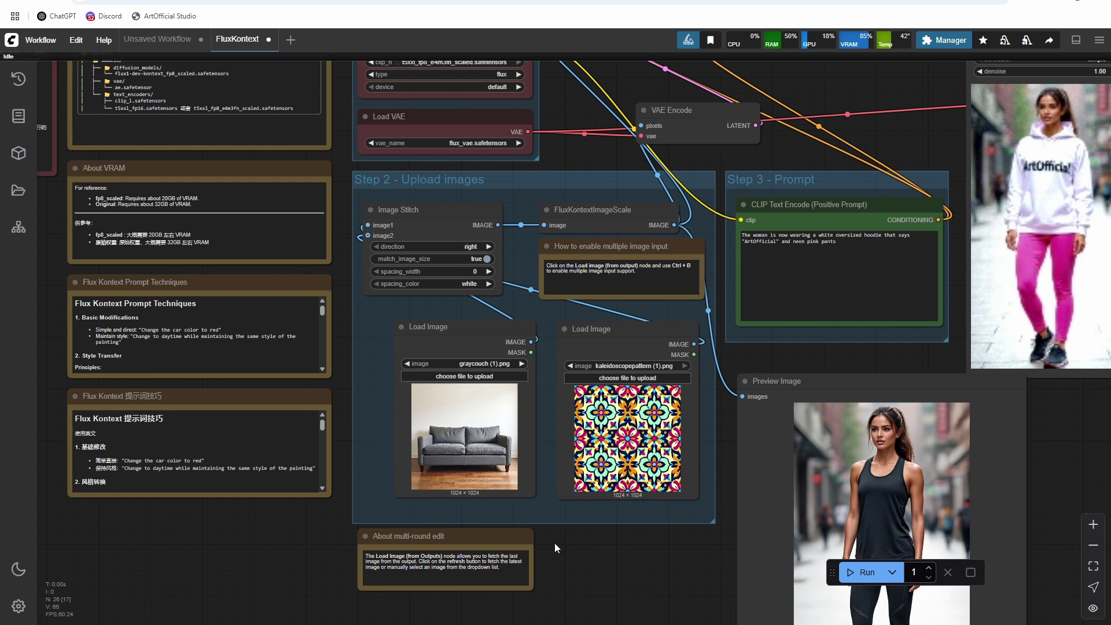
# - Replace the prompt with 'The gray couch now has the kaleidoscope pattern instead'
pyautogui.tripleClick(860, 258)
pyautogui.scroll(5, 625, 424)
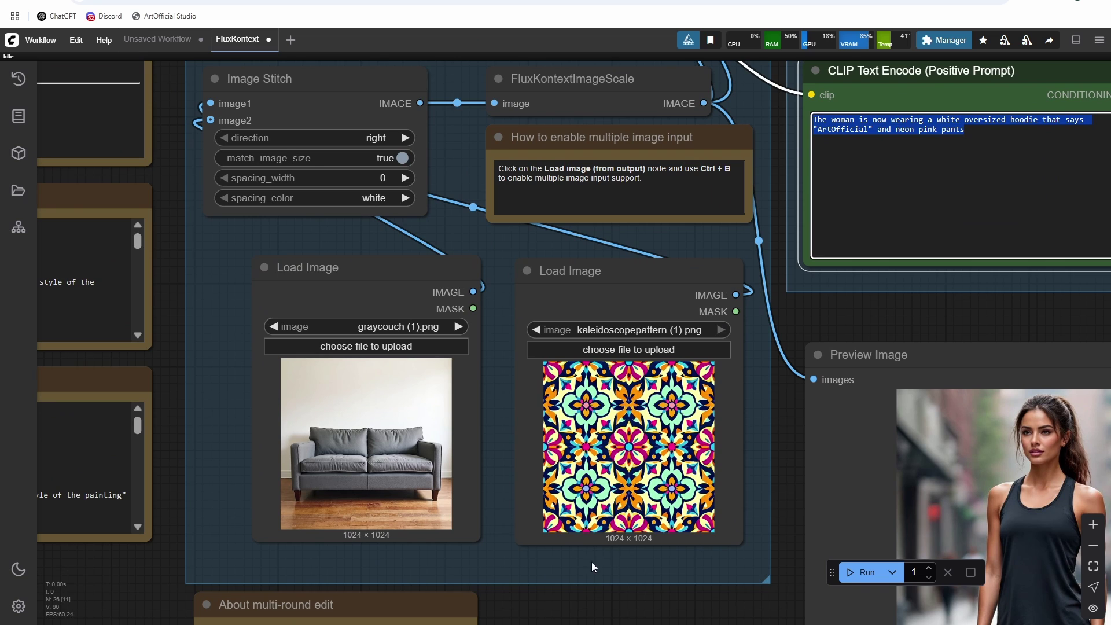
pyautogui.scroll(-2, 591, 561)
pyautogui.scroll(2, 547, 572)
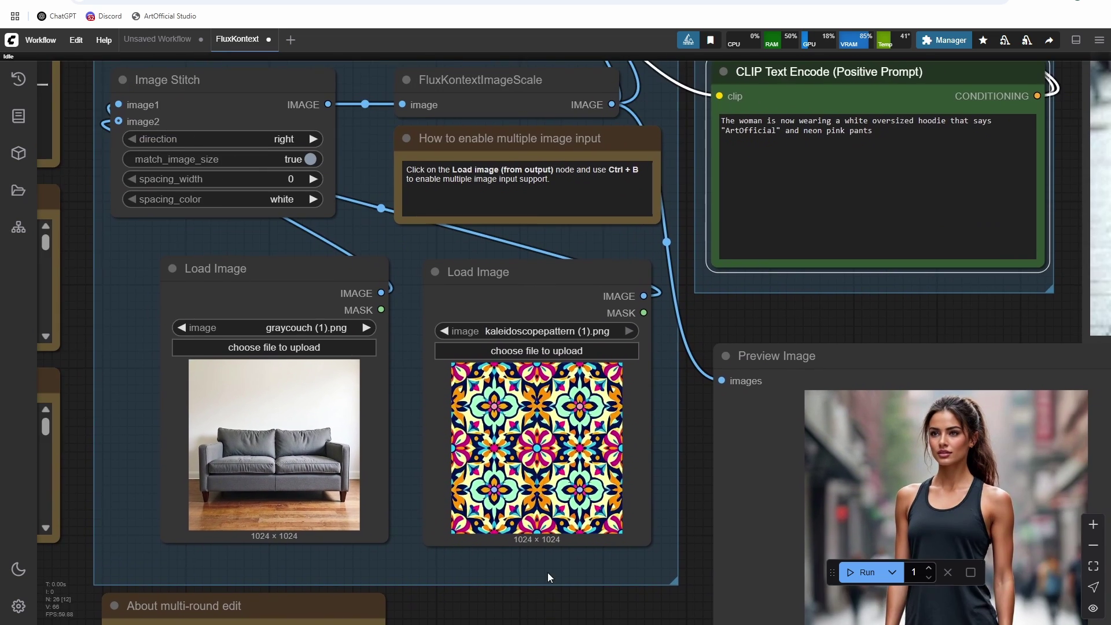
pyautogui.scroll(-3, 548, 571)
pyautogui.write('The c')
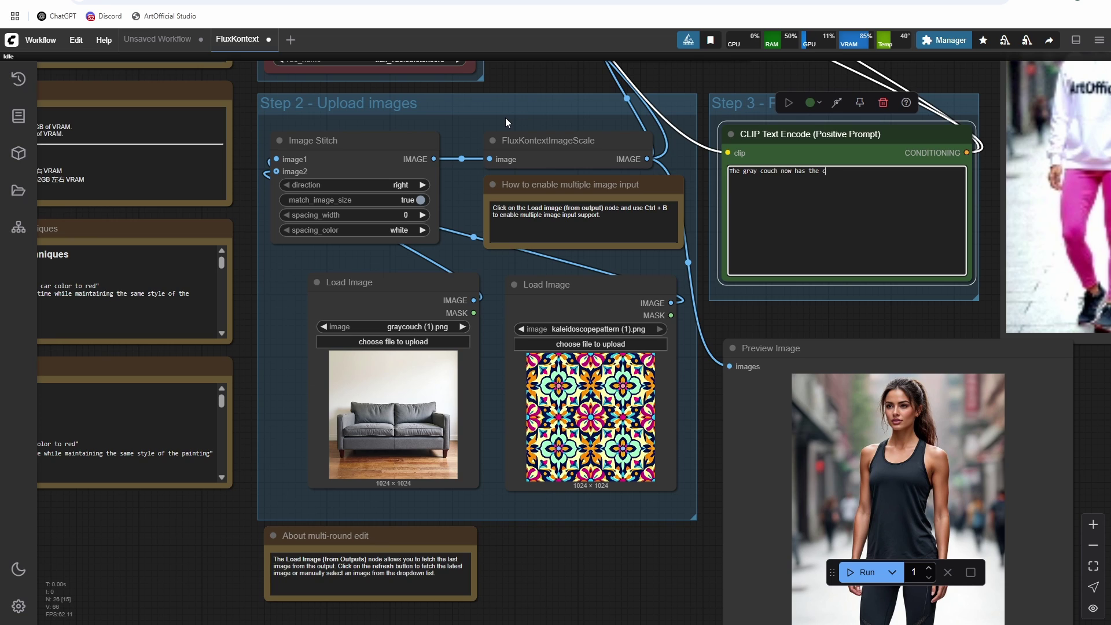
pyautogui.press('BackSpace')
pyautogui.write('kaleidoscope pattern instead')
pyautogui.scroll(-2, 505, 117)
pyautogui.moveTo(922, 319); pyautogui.dragTo(902, 230)
pyautogui.scroll(-1, 902, 230)
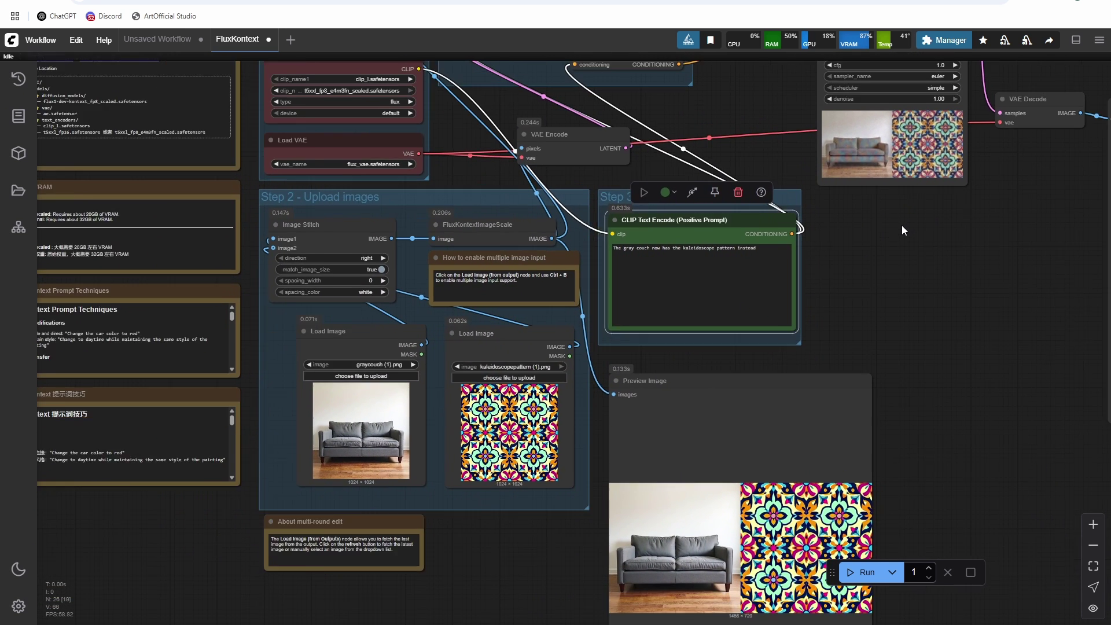
pyautogui.scroll(-1, 901, 230)
# - Queue the workflow with Ctrl+Enter and pan to the Save Image output for the patterned couch
pyautogui.click(576, 235)
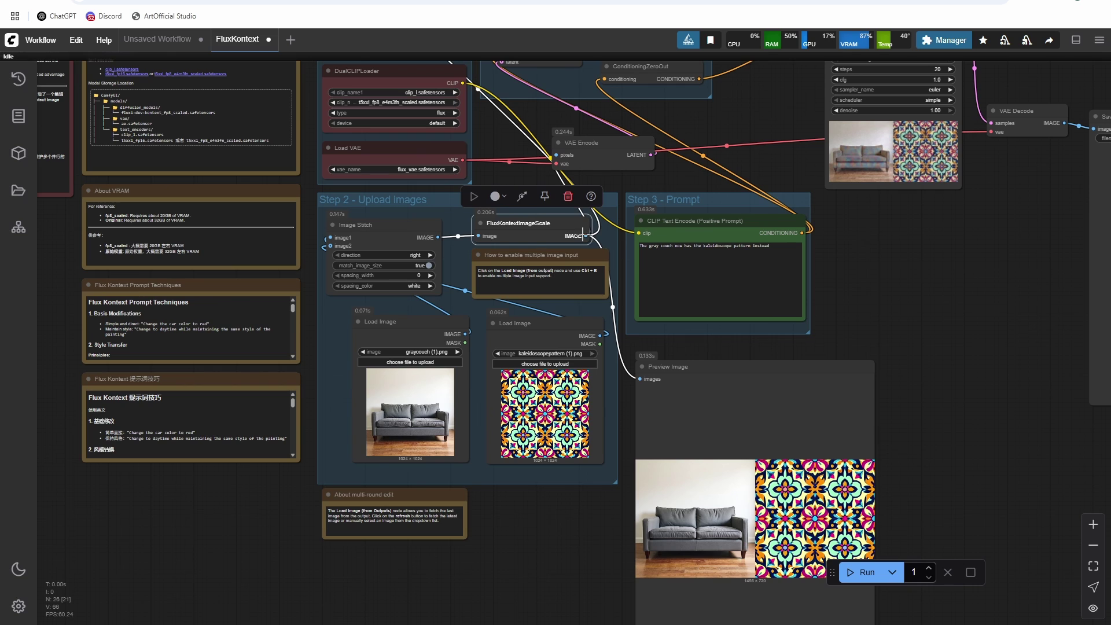
pyautogui.moveTo(583, 235); pyautogui.dragTo(624, 331)
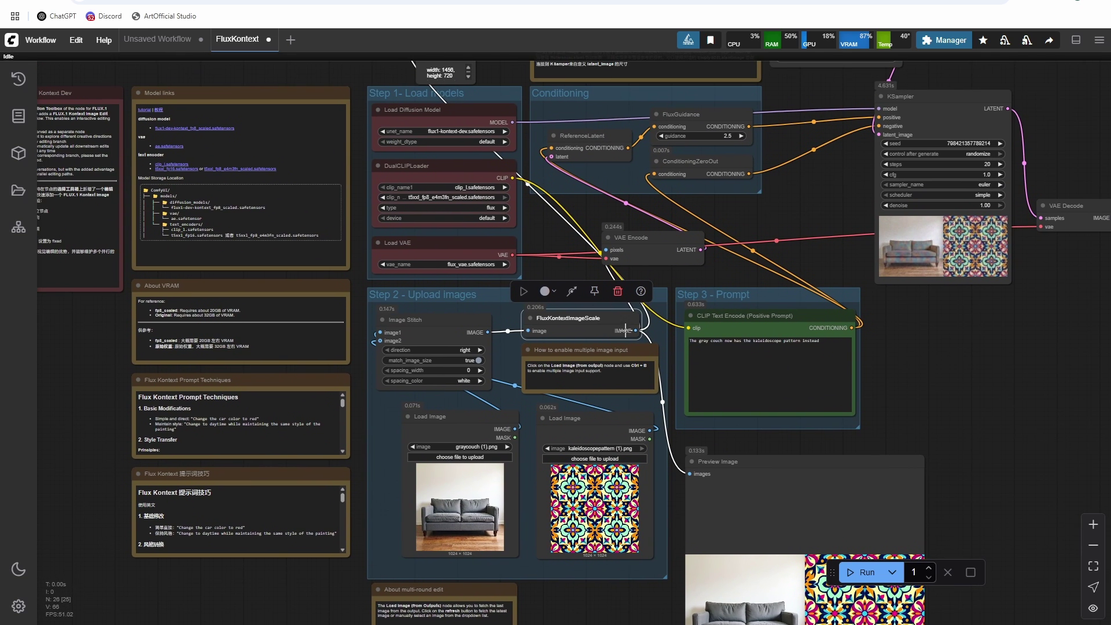
pyautogui.moveTo(563, 260); pyautogui.dragTo(578, 277)
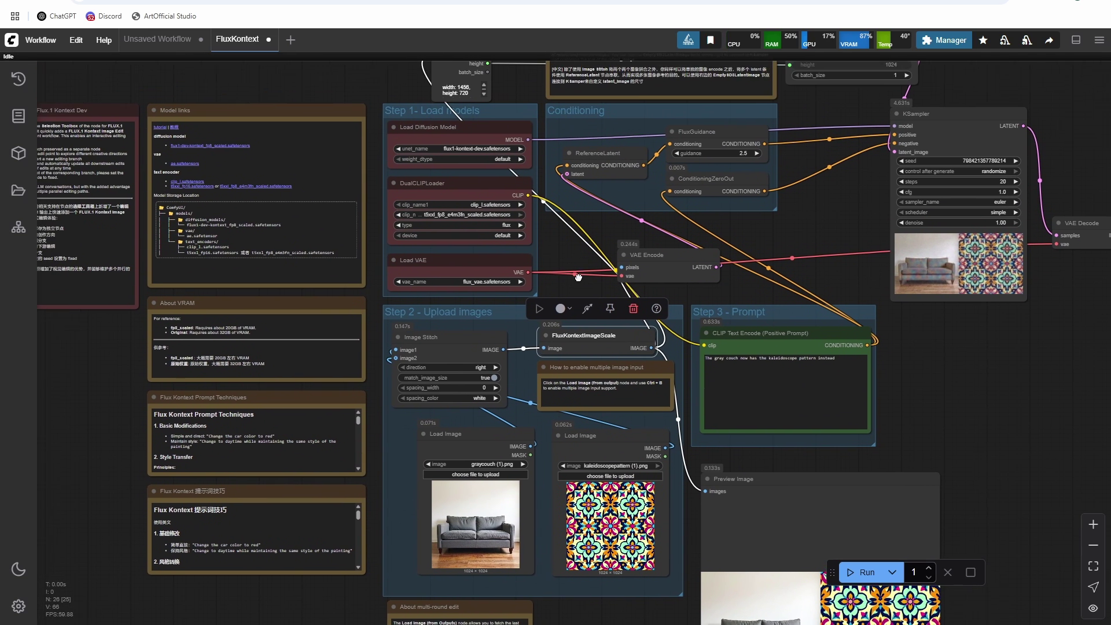
pyautogui.hotkey('ctrl', 'Return')
pyautogui.moveTo(982, 376); pyautogui.dragTo(850, 358)
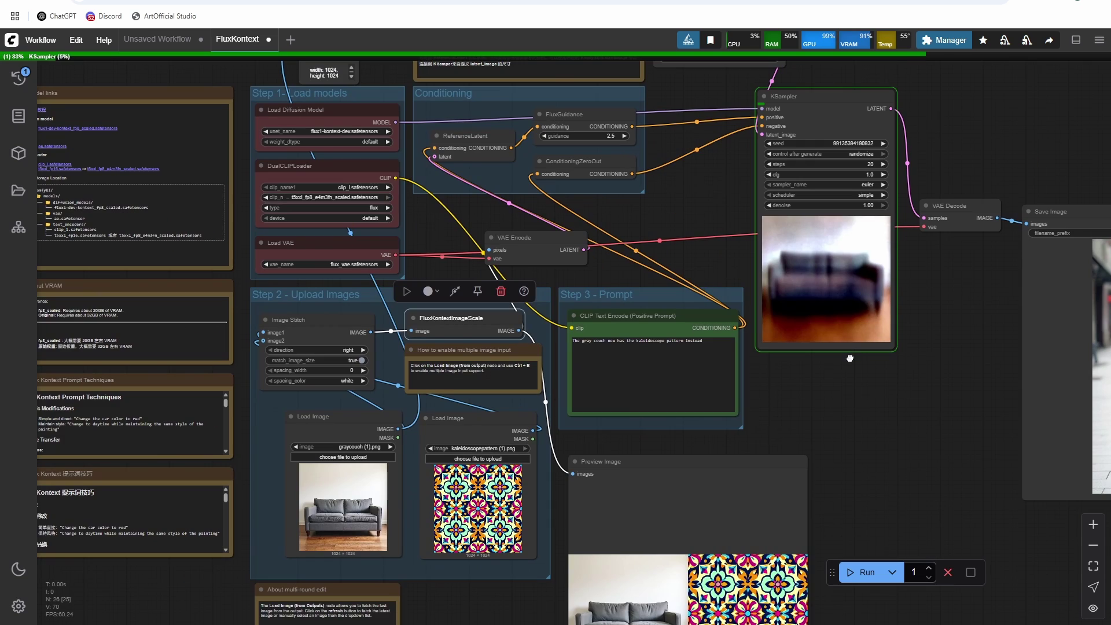
pyautogui.moveTo(943, 334); pyautogui.dragTo(855, 297)
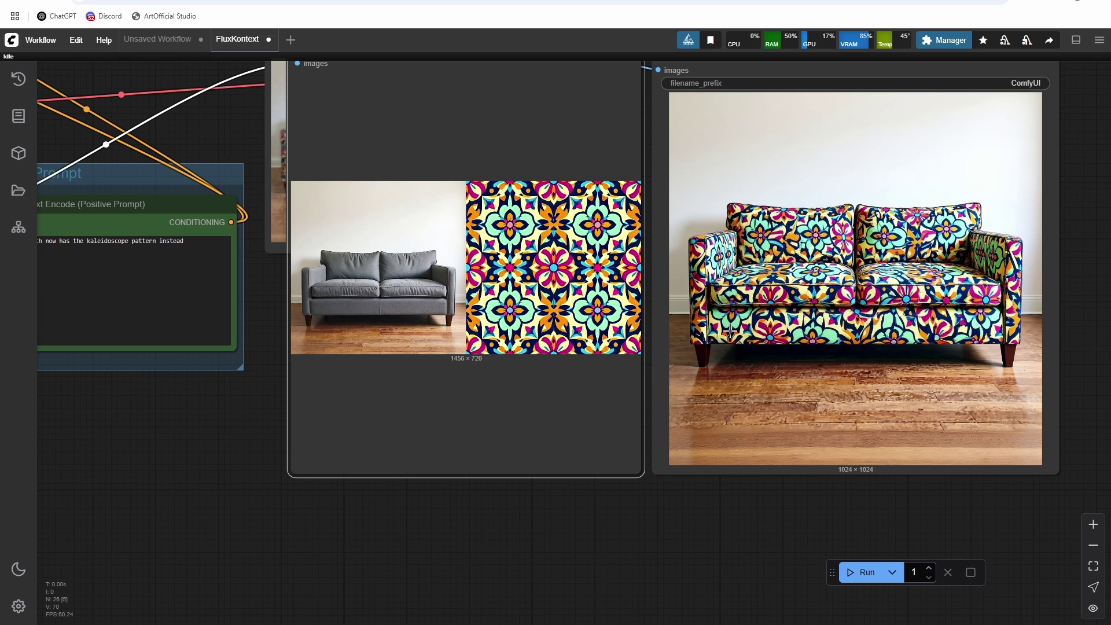
# - Move the Preview Image node off the KSampler and place it beside the Save Image result
pyautogui.scroll(6, 824, 255)
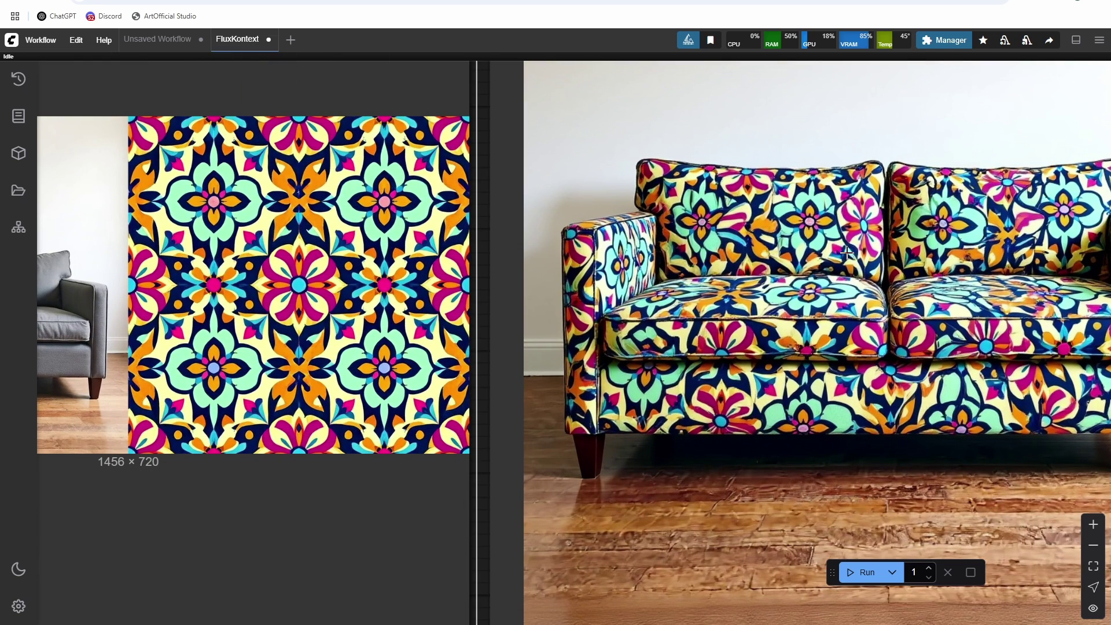
pyautogui.scroll(-5, 846, 252)
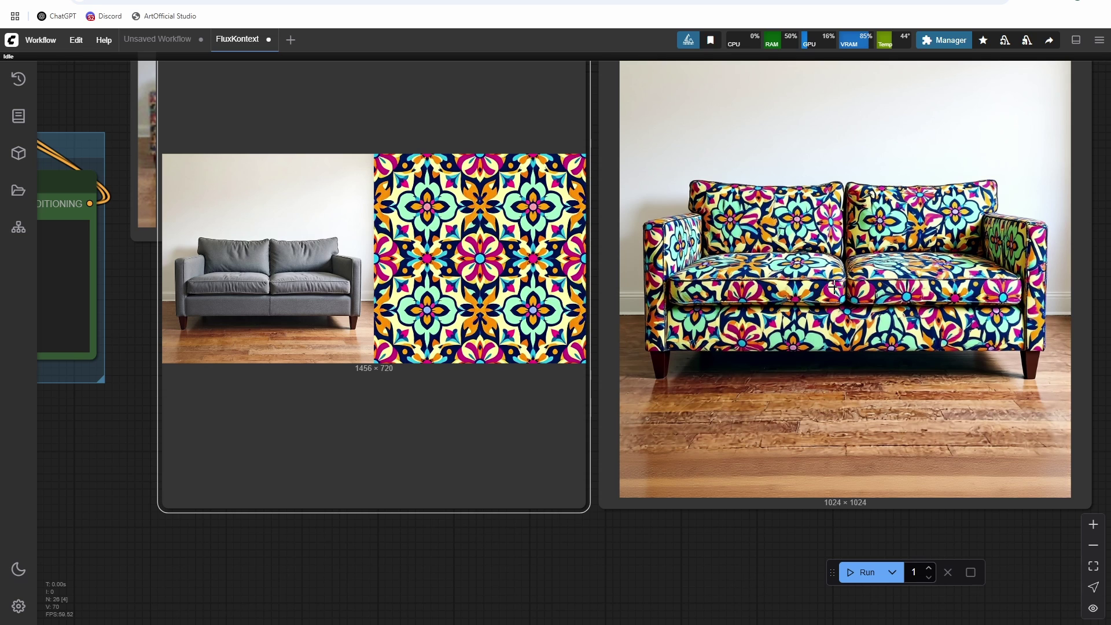
pyautogui.scroll(-4, 833, 287)
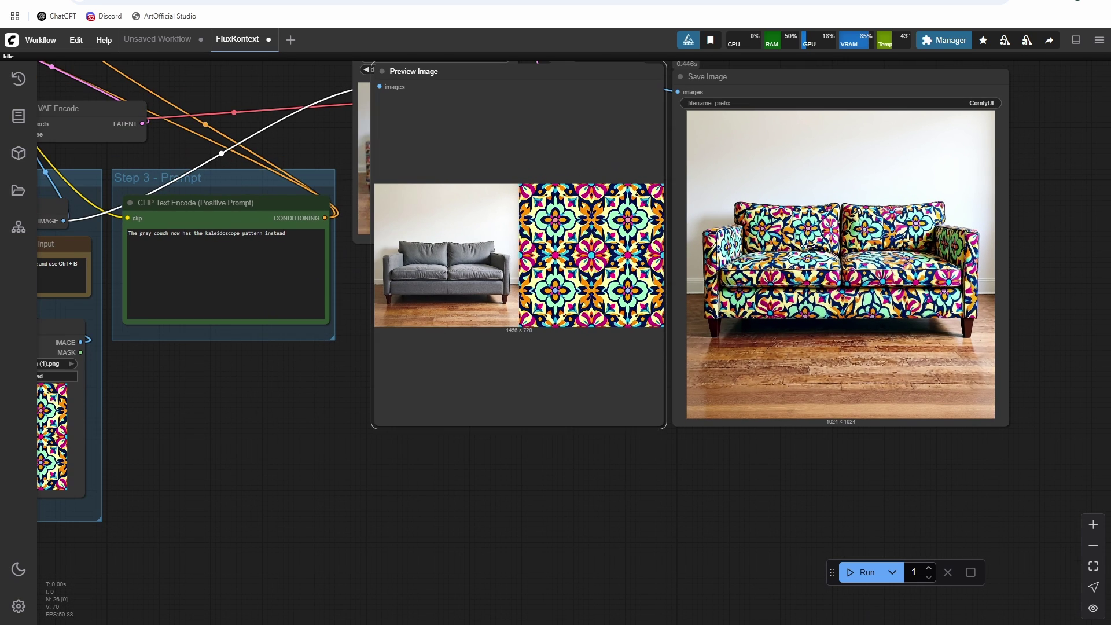
pyautogui.scroll(-4, 1015, 419)
pyautogui.moveTo(642, 190); pyautogui.dragTo(642, 332)
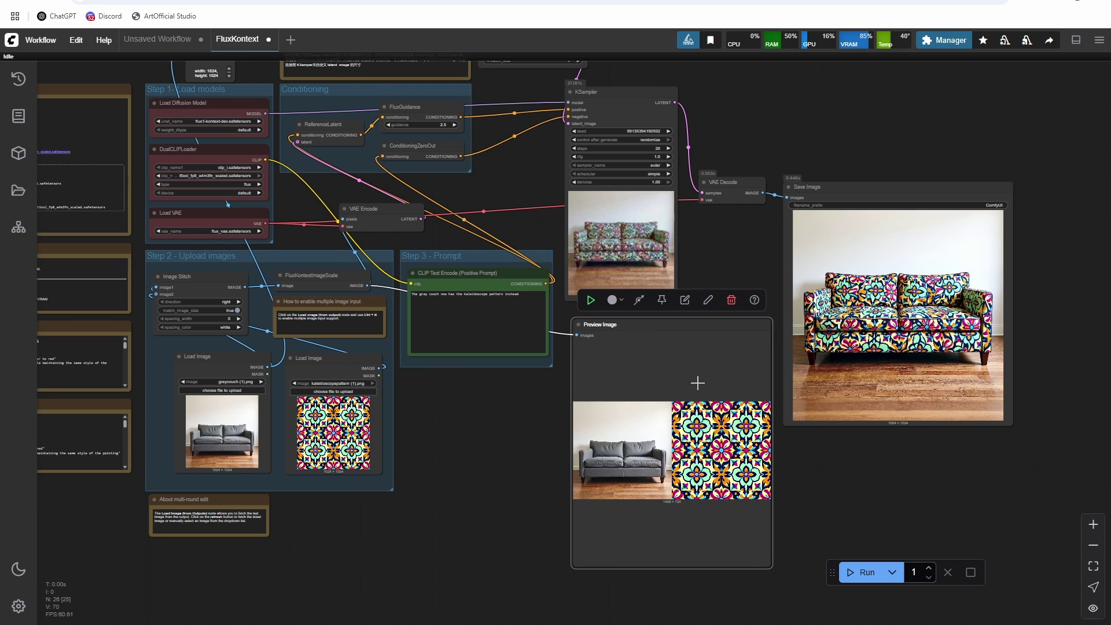
pyautogui.scroll(4, 637, 454)
pyautogui.moveTo(723, 280); pyautogui.dragTo(724, 92)
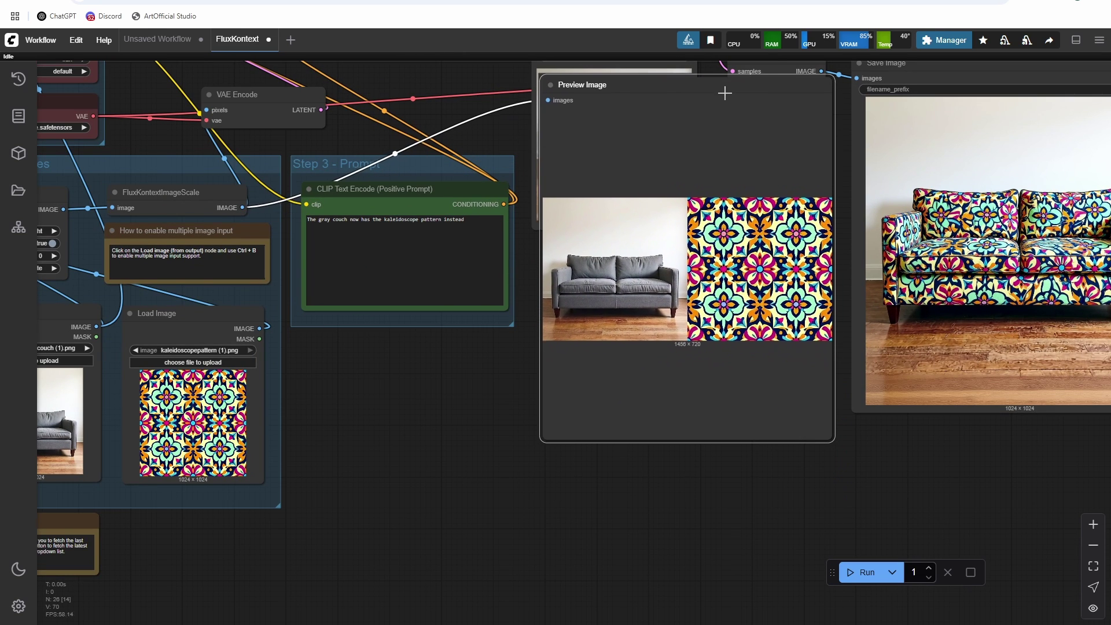
pyautogui.moveTo(1013, 514); pyautogui.dragTo(762, 538)
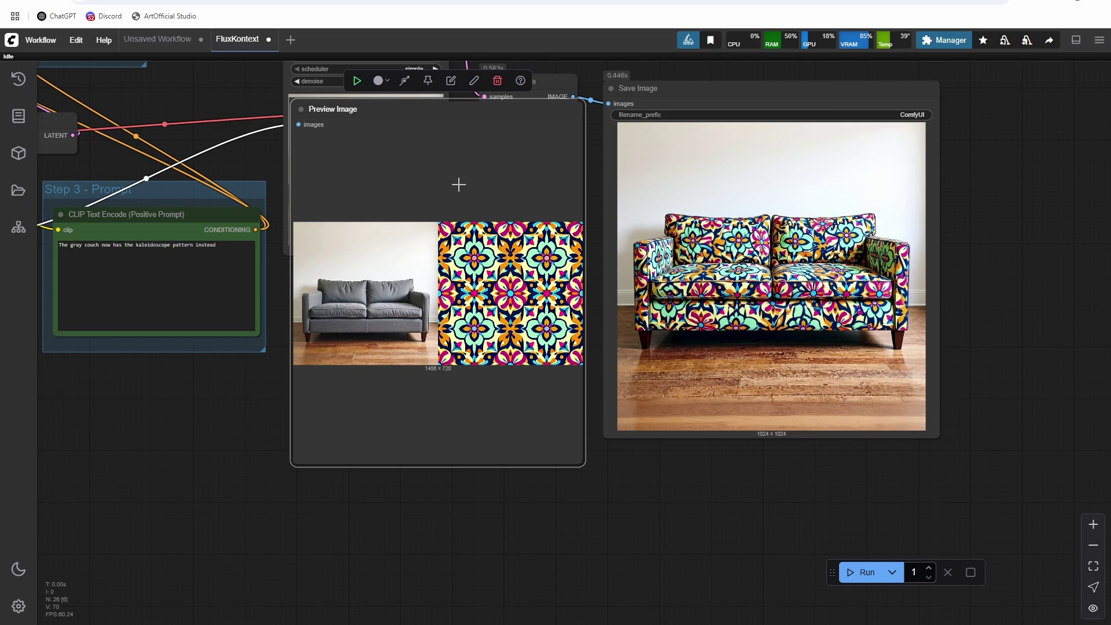
pyautogui.moveTo(457, 183); pyautogui.dragTo(457, 157)
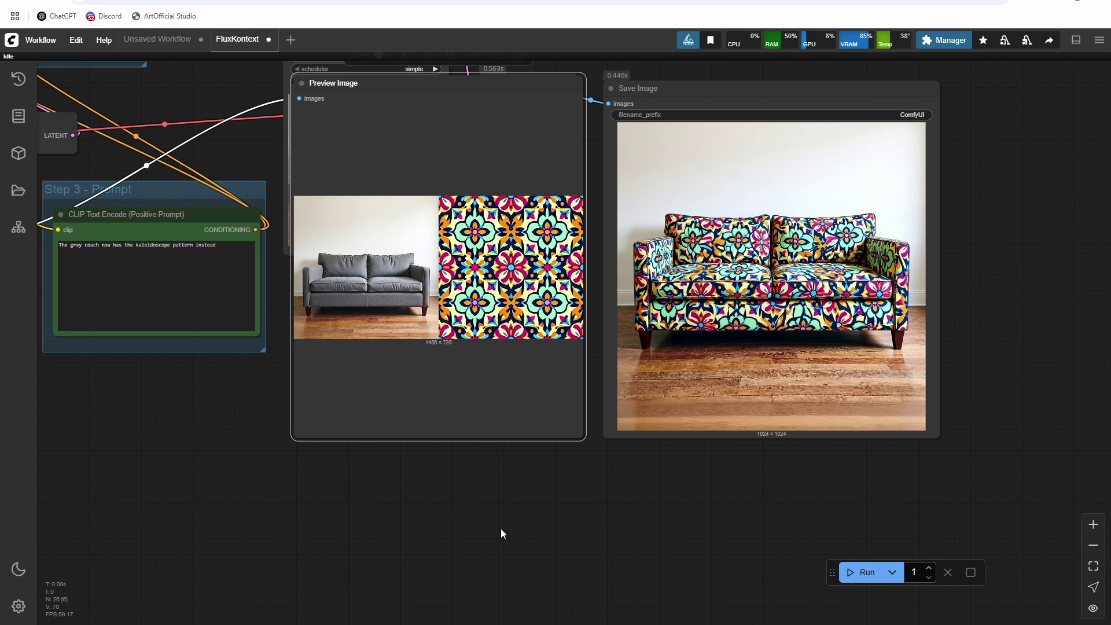
pyautogui.scroll(-2, 831, 476)
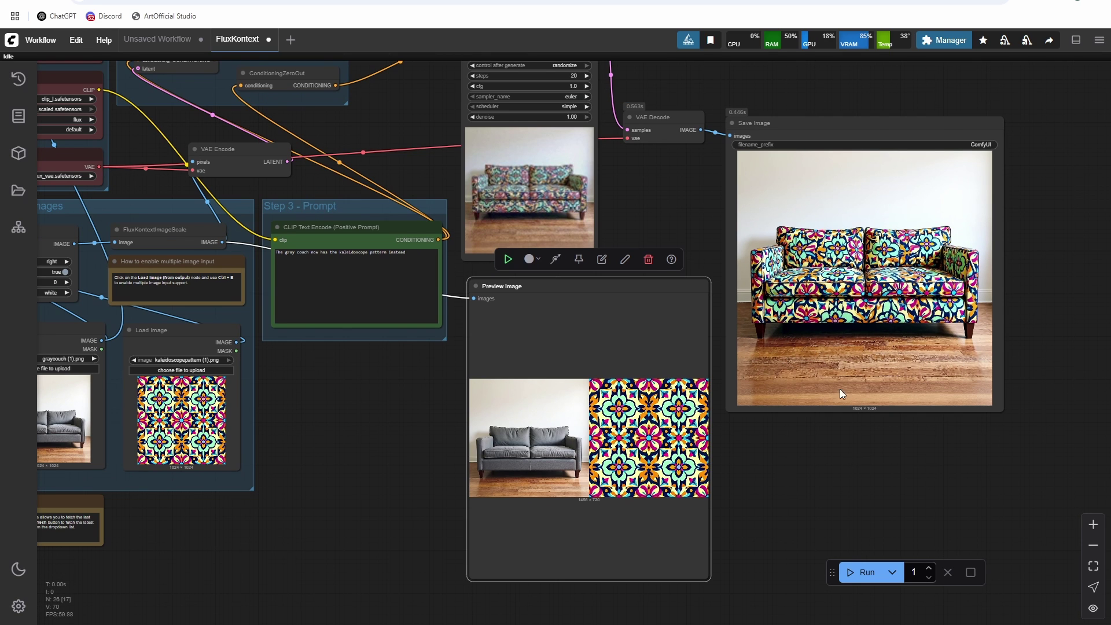